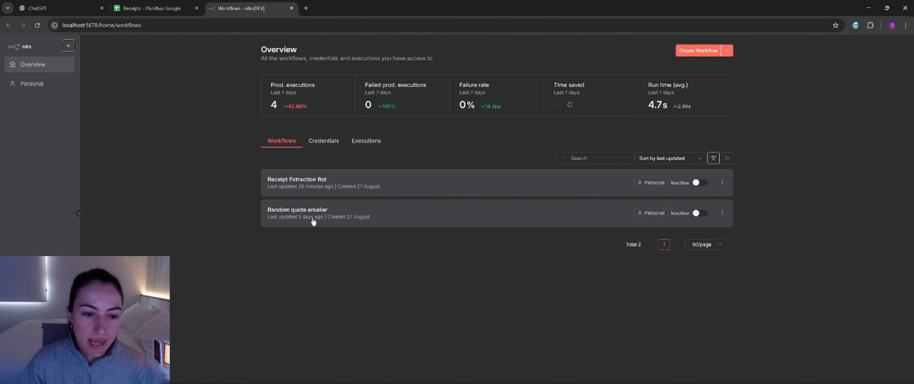
Step: Open the Receipt Extraction Bot workflow
{"action": "left_click", "coordinate": [312, 183]}
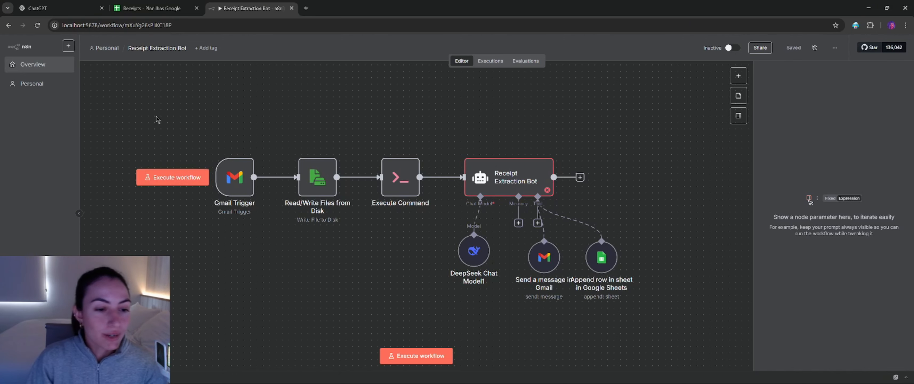
{"action": "left_click_drag", "start_coordinate": [155, 111], "coordinate": [724, 334]}
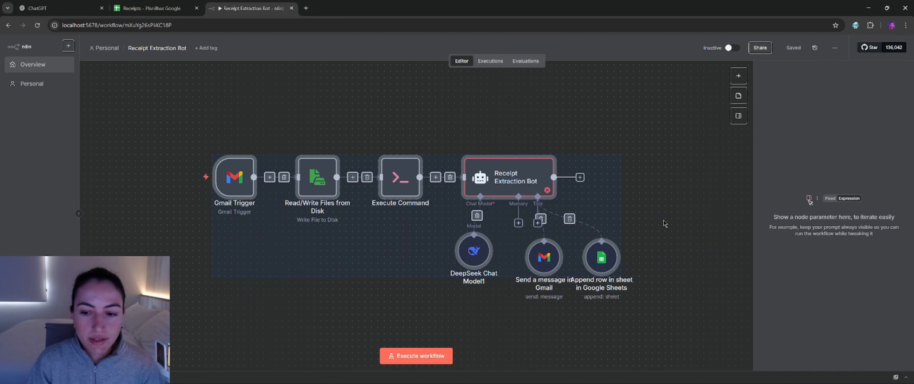
{"action": "left_click", "coordinate": [681, 214]}
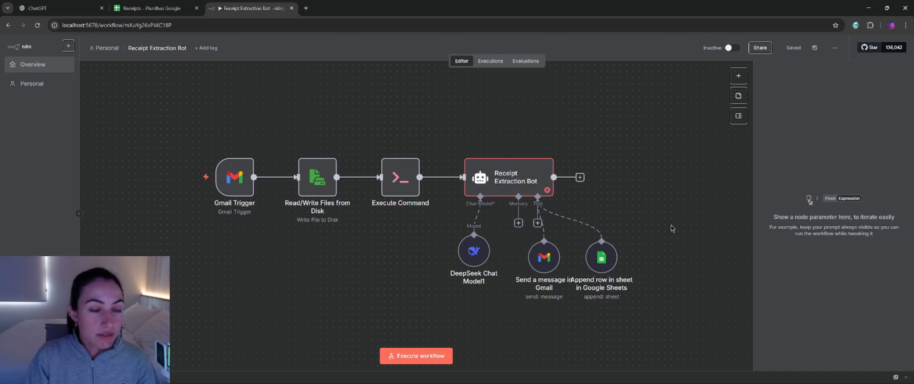
{"action": "left_click_drag", "start_coordinate": [175, 115], "coordinate": [285, 280]}
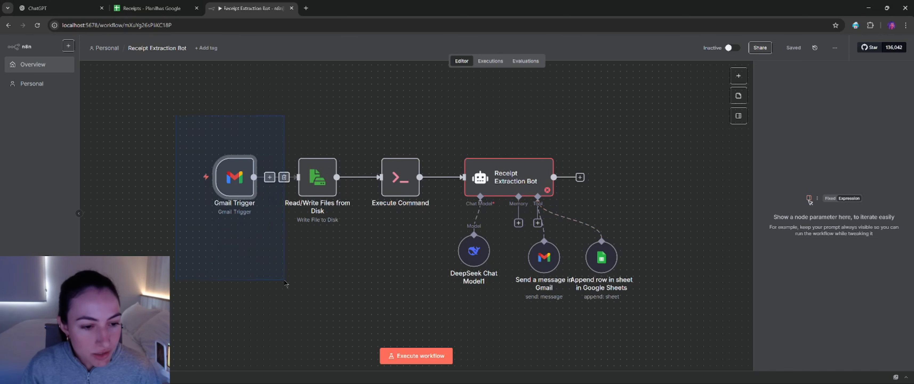
{"action": "left_click", "coordinate": [265, 277]}
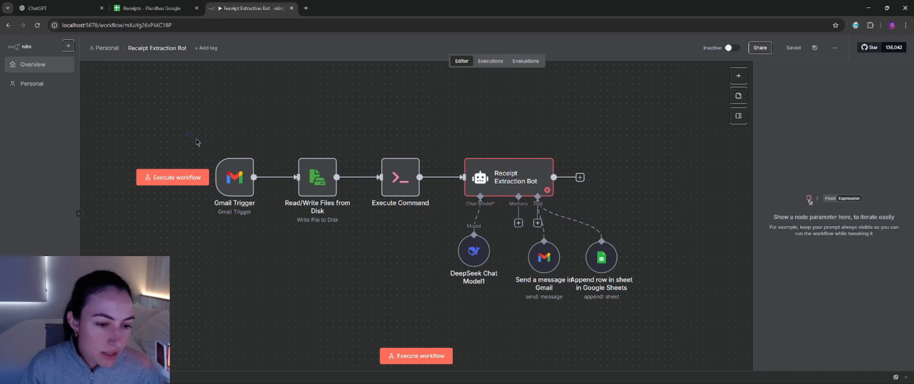
{"action": "left_click_drag", "start_coordinate": [196, 139], "coordinate": [270, 266]}
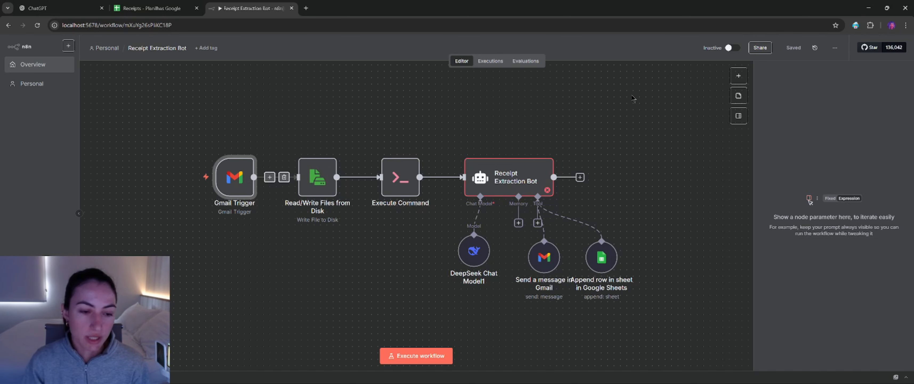
{"action": "left_click", "coordinate": [437, 95]}
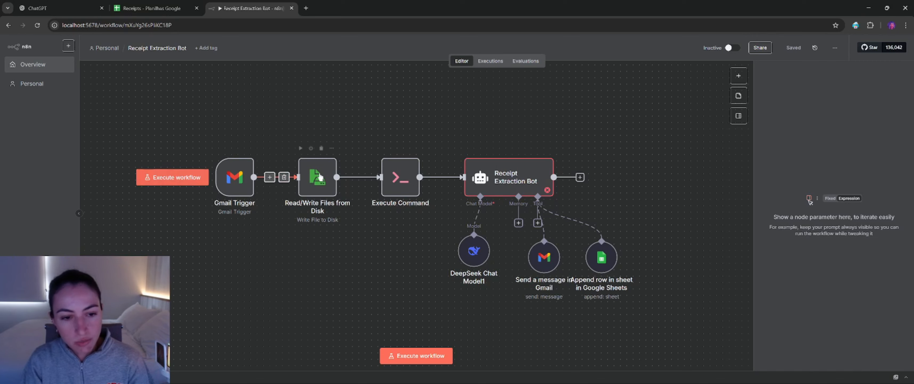
Step: Open the Gmail Trigger node's settings and check the available credentials, keeping Gmail account selected
{"action": "left_click", "coordinate": [236, 169]}
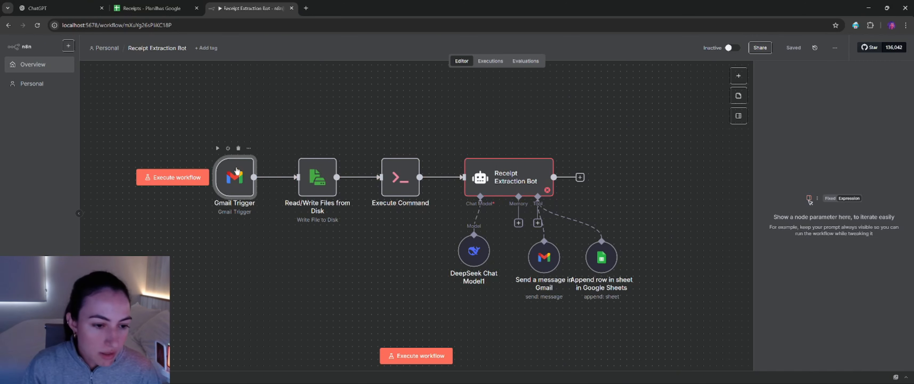
{"action": "double_click", "coordinate": [237, 170]}
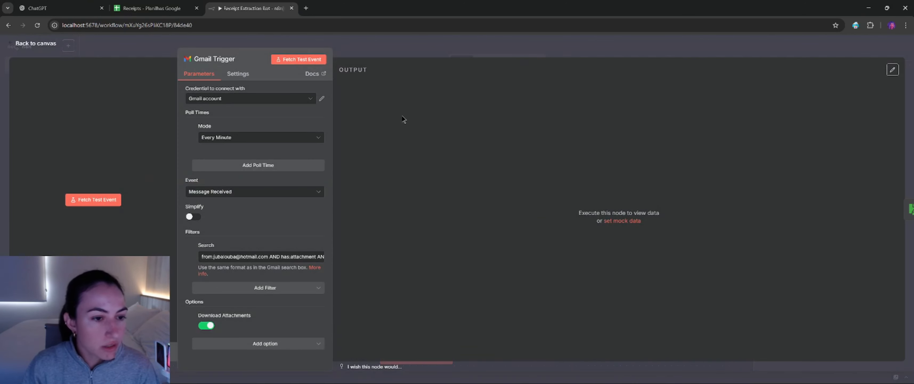
{"action": "left_click", "coordinate": [227, 101]}
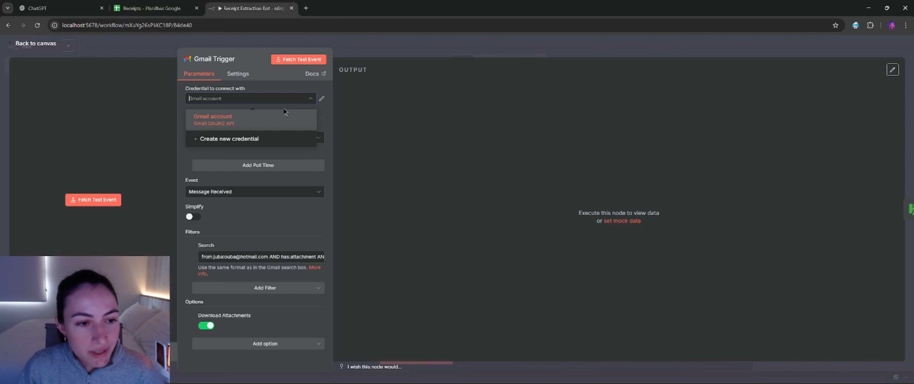
{"action": "left_click", "coordinate": [287, 82]}
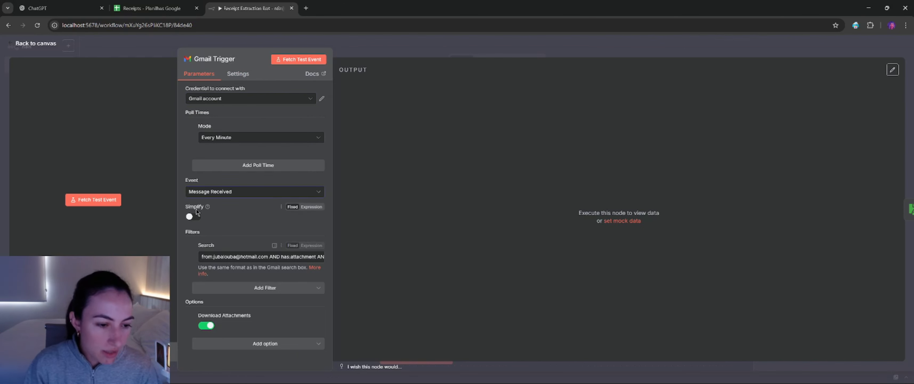
Step: Toggle the Gmail Trigger's Simplify setting on and back off, and re-add the Download Attachments option in the enabled state
{"action": "left_click", "coordinate": [199, 217]}
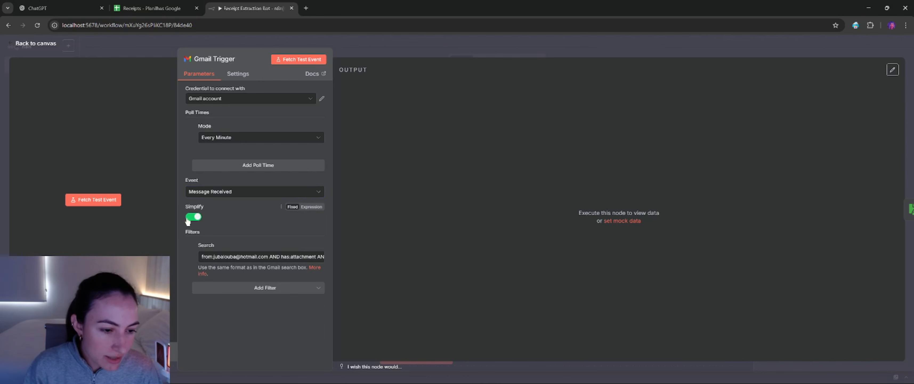
{"action": "left_click", "coordinate": [194, 218]}
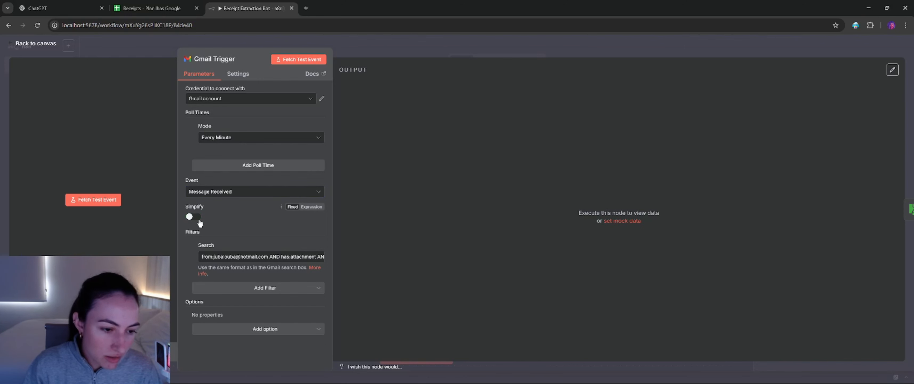
{"action": "left_click", "coordinate": [266, 329]}
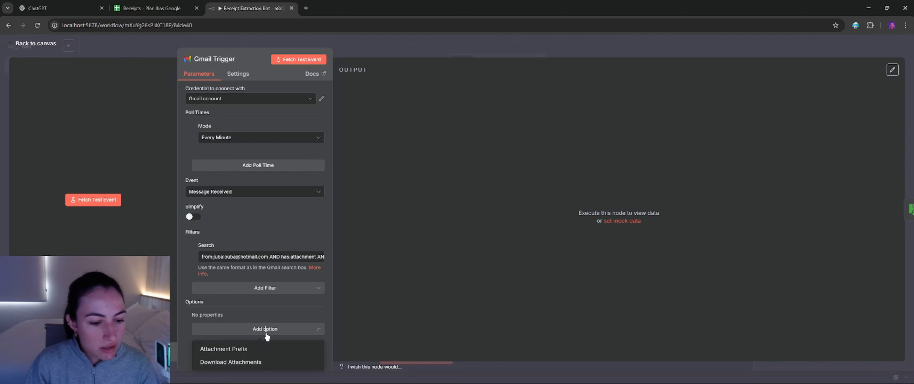
{"action": "left_click", "coordinate": [254, 362]}
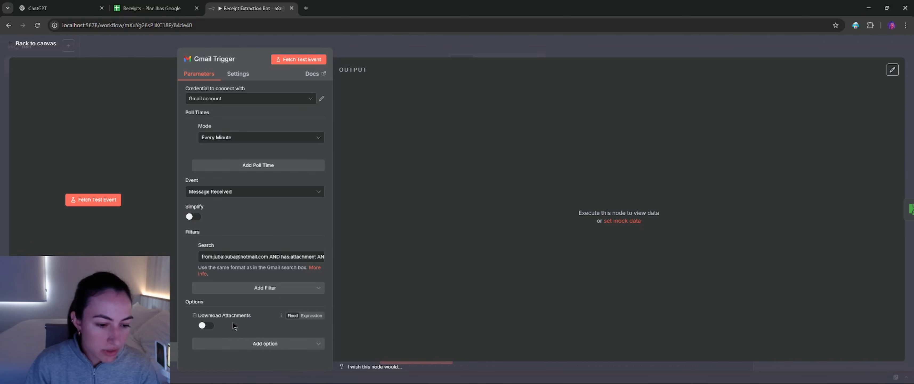
{"action": "left_click", "coordinate": [206, 325]}
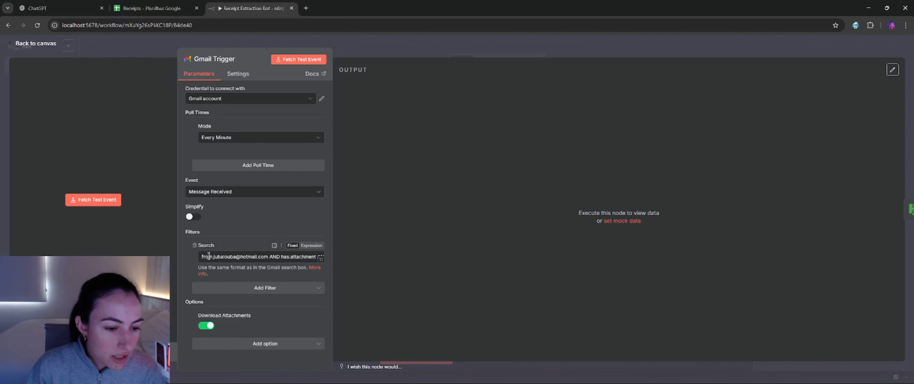
Step: Examine the Gmail Trigger's search filter, reading its sender, attachment and subject conditions
{"action": "left_click_drag", "start_coordinate": [206, 254], "coordinate": [349, 262]}
{"action": "left_click", "coordinate": [259, 227]}
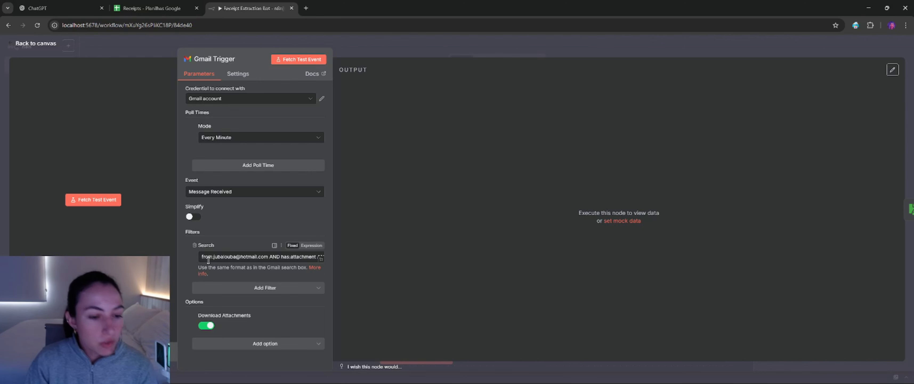
{"action": "left_click_drag", "start_coordinate": [204, 256], "coordinate": [315, 258]}
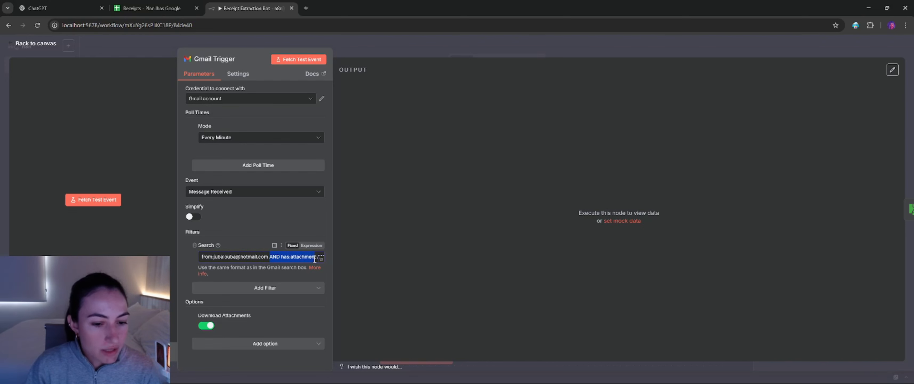
{"action": "left_click", "coordinate": [316, 259]}
{"action": "type", "text": "AN"}
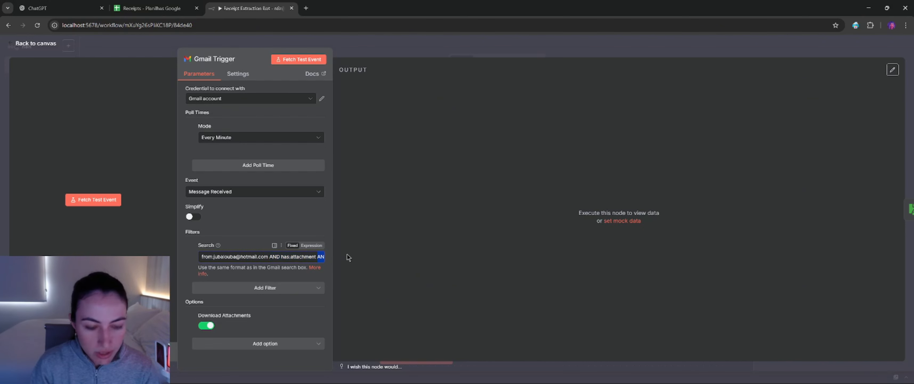
{"action": "type", "text": "D subject:invoice"}
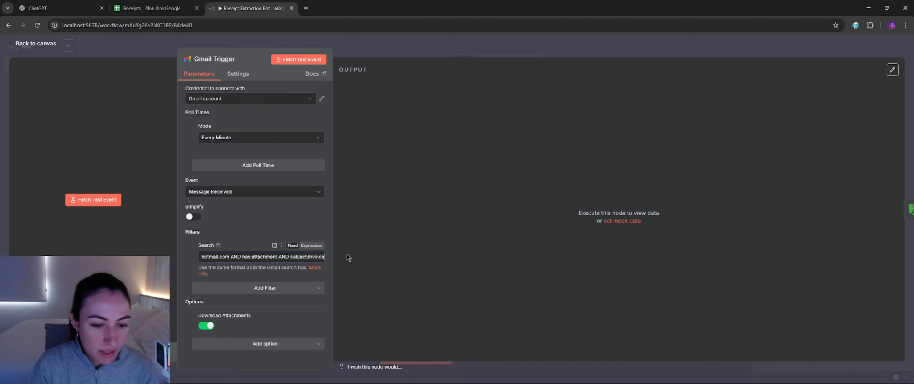
{"action": "left_click_drag", "start_coordinate": [249, 256], "coordinate": [387, 256]}
{"action": "left_click", "coordinate": [224, 259]}
{"action": "left_click", "coordinate": [255, 258]}
{"action": "left_click", "coordinate": [315, 256]}
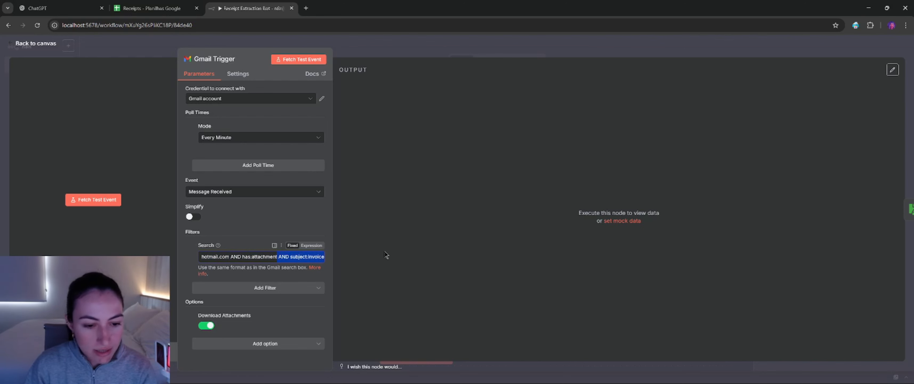
{"action": "left_click", "coordinate": [305, 258]}
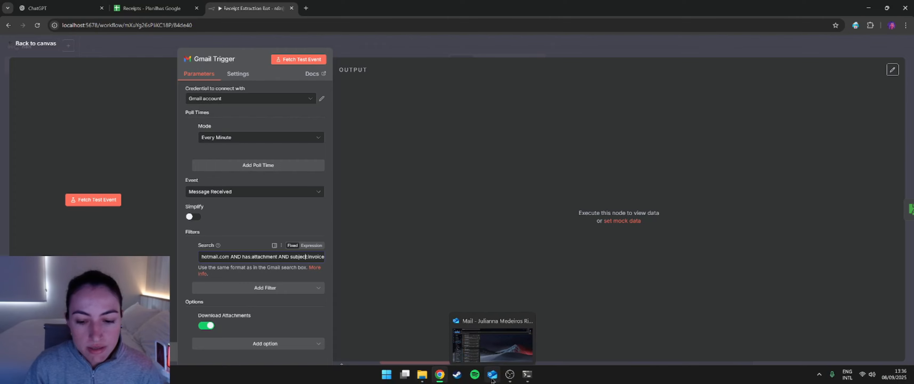
Step: Switch to Outlook and start a new email addressed to the monitored Gmail address
{"action": "left_click", "coordinate": [492, 379]}
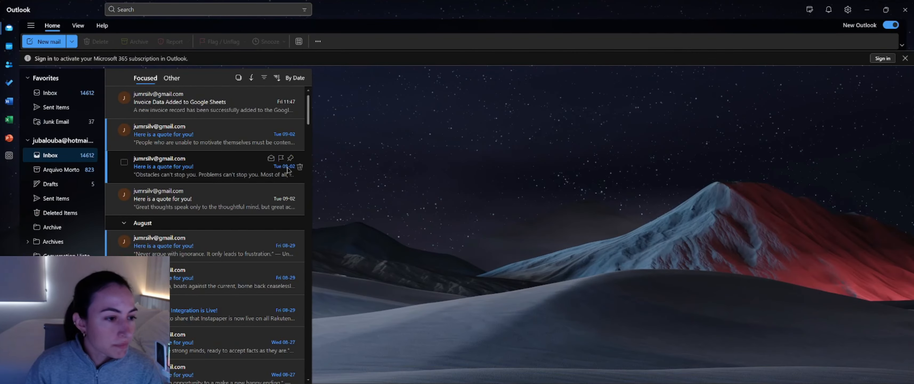
{"action": "left_click", "coordinate": [35, 41]}
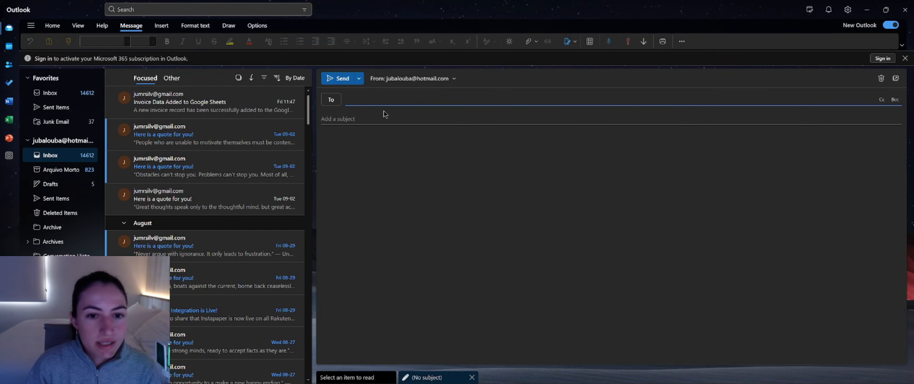
{"action": "left_click", "coordinate": [384, 101]}
{"action": "left_click", "coordinate": [390, 131]}
{"action": "left_click", "coordinate": [368, 114]}
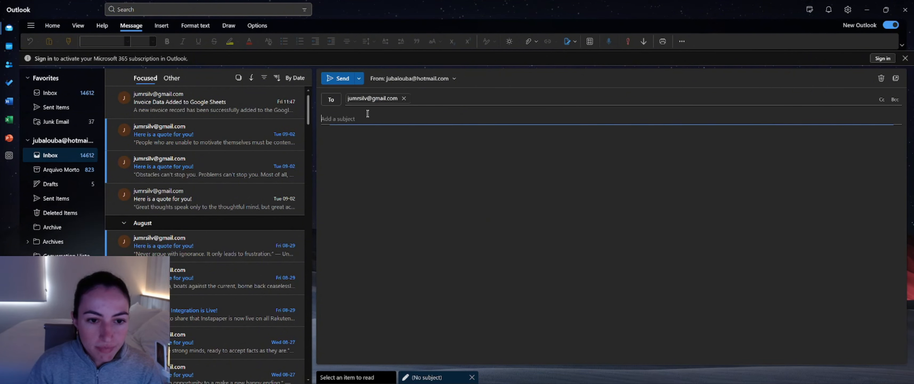
Step: Send the email with the subject "Invoice test" and the file invoice-amazon-melatonin.pdf attached
{"action": "type", "text": "Inoice"}
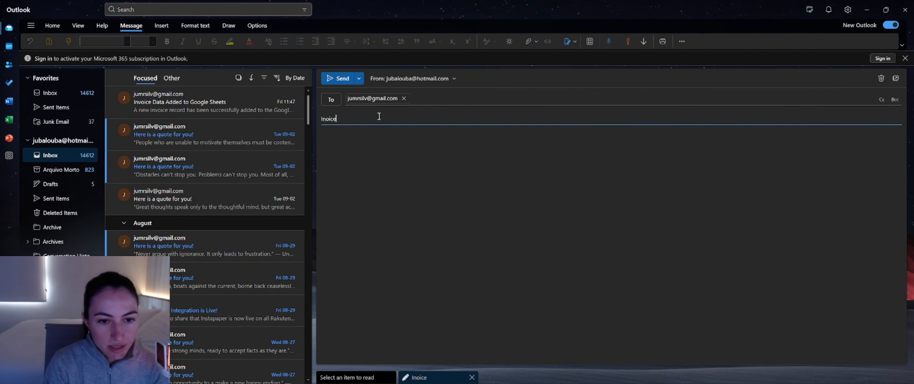
{"action": "type", "text": "voice te"}
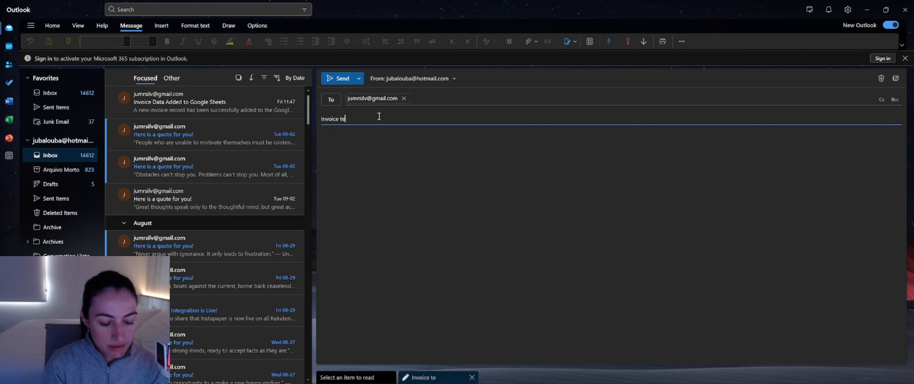
{"action": "type", "text": "st"}
{"action": "left_click", "coordinate": [387, 160]}
{"action": "key", "text": "ctrl+v"}
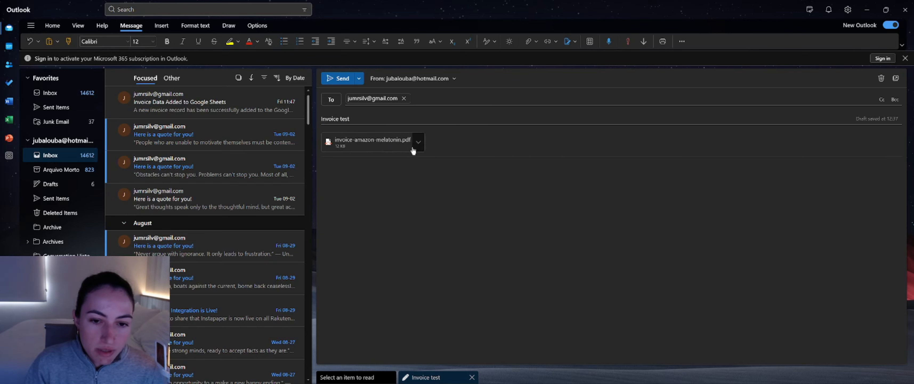
{"action": "left_click", "coordinate": [339, 79]}
Step: Switch back to n8n, fetch a test event for the Gmail Trigger and inspect the returned attachment's details
{"action": "key", "text": "alt+Tab"}
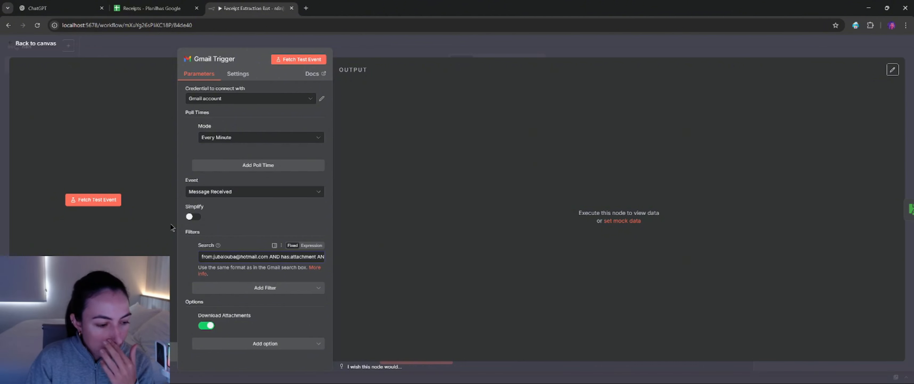
{"action": "left_click", "coordinate": [94, 205]}
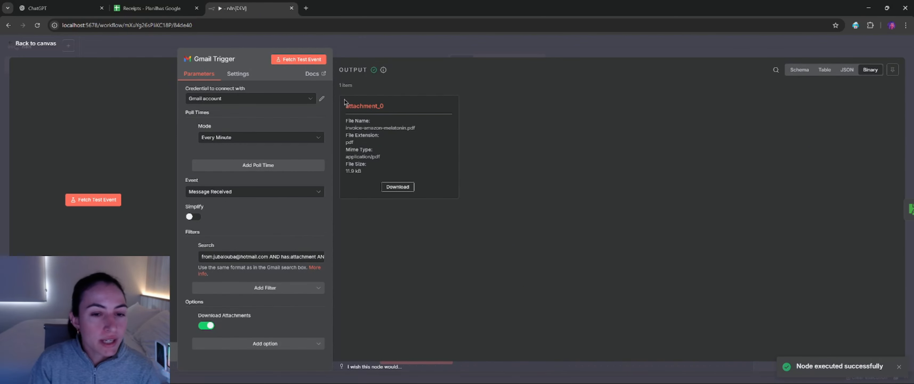
{"action": "left_click_drag", "start_coordinate": [345, 105], "coordinate": [448, 174]}
{"action": "left_click", "coordinate": [426, 143]}
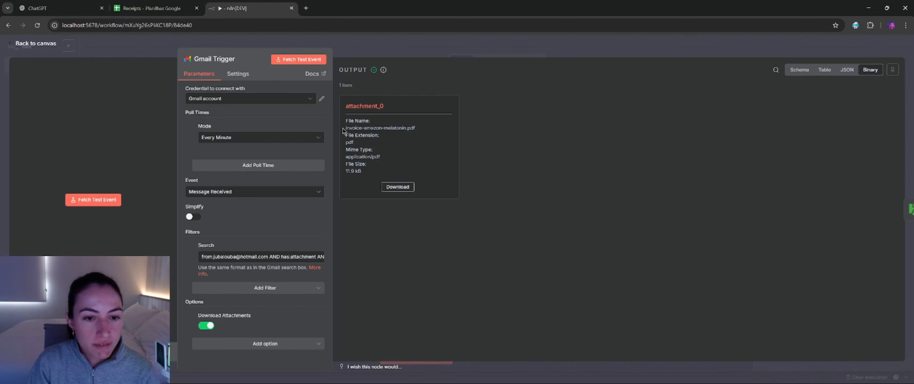
{"action": "left_click_drag", "start_coordinate": [344, 129], "coordinate": [416, 130]}
{"action": "left_click", "coordinate": [414, 139]}
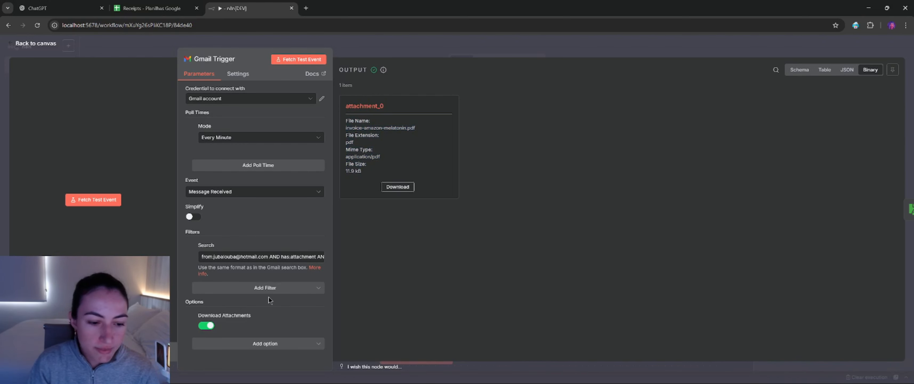
Step: Return to the workflow canvas and open the Read/Write Files from Disk node's settings
{"action": "left_click", "coordinate": [34, 45]}
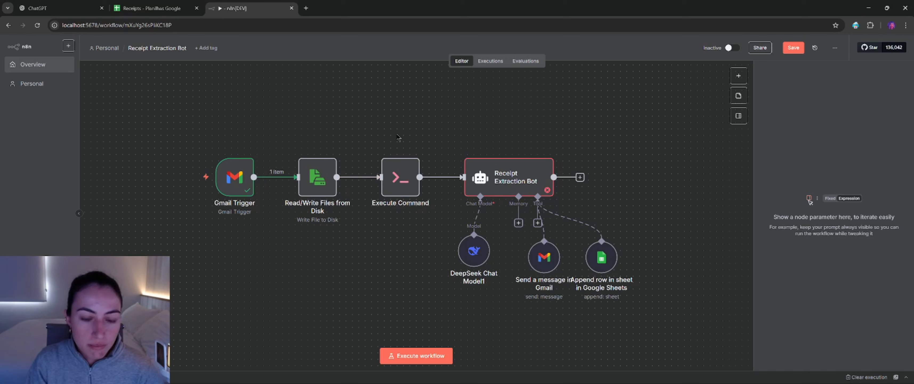
{"action": "mouse_move", "coordinate": [430, 185]}
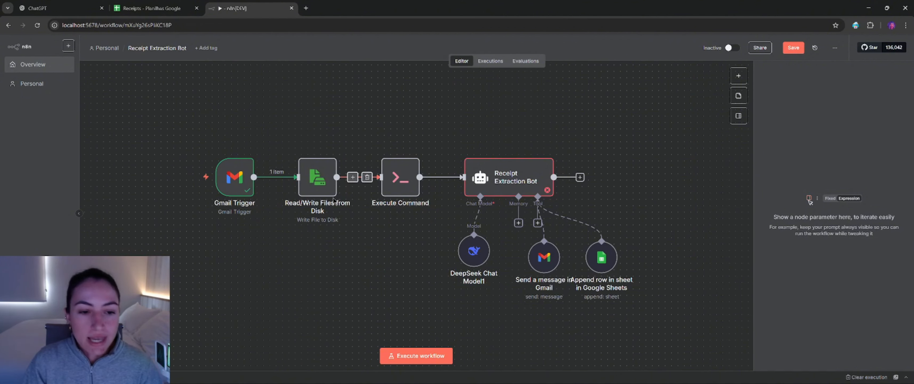
{"action": "double_click", "coordinate": [318, 180]}
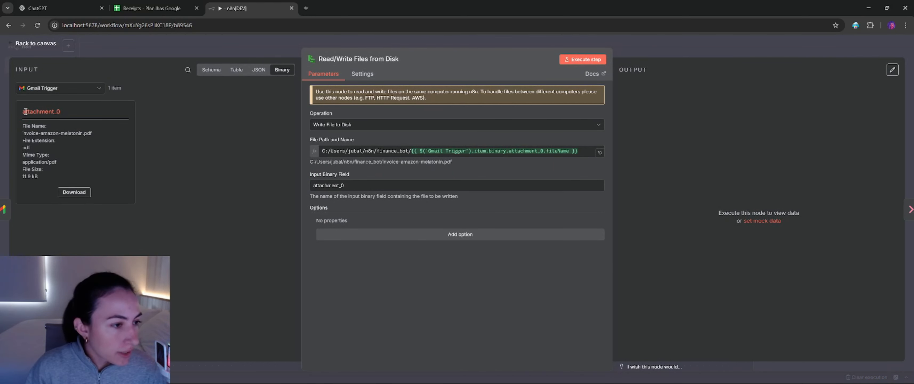
Step: Examine the Gmail attachment's details and the finance_bot file path expression in the Read/Write Files from Disk node
{"action": "left_click_drag", "start_coordinate": [23, 110], "coordinate": [73, 156]}
{"action": "left_click", "coordinate": [65, 161]}
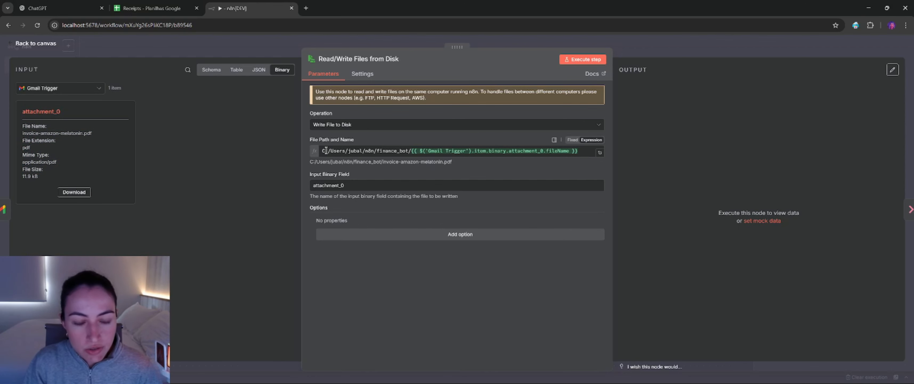
{"action": "left_click_drag", "start_coordinate": [326, 150], "coordinate": [407, 148]}
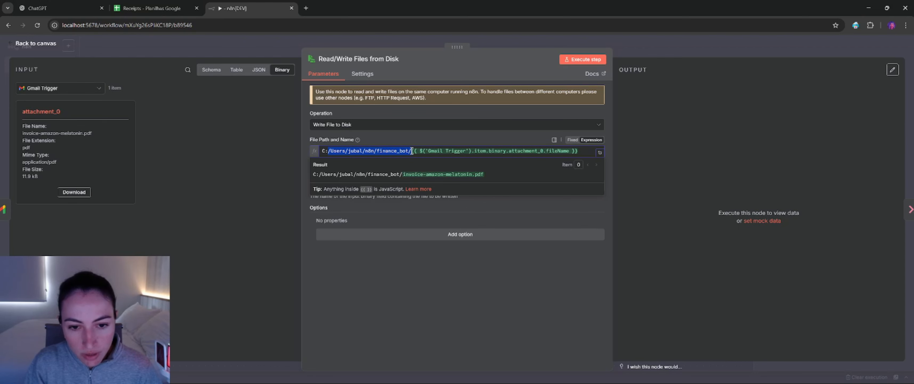
{"action": "left_click", "coordinate": [410, 151]}
{"action": "left_click", "coordinate": [442, 197]}
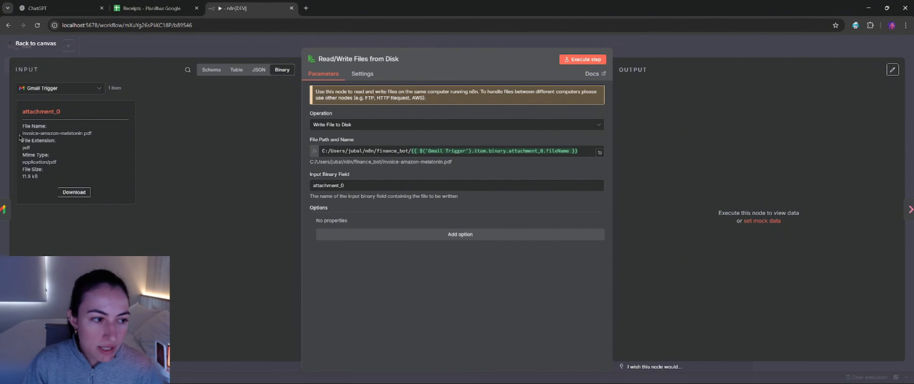
{"action": "left_click_drag", "start_coordinate": [20, 134], "coordinate": [96, 138]}
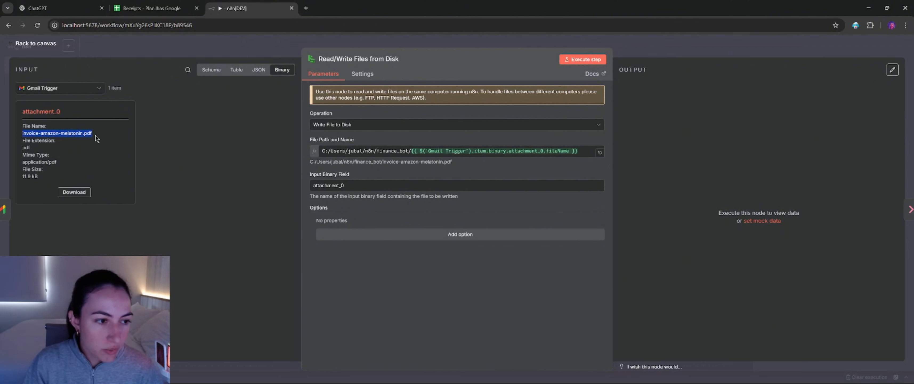
{"action": "double_click", "coordinate": [379, 151]}
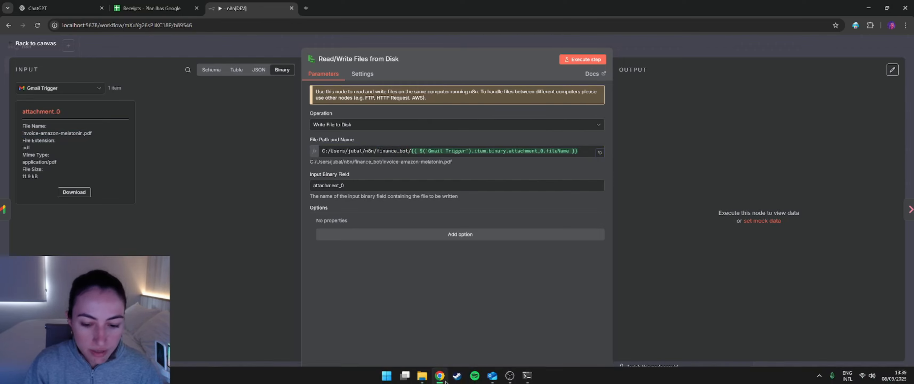
Step: Switch to File Explorer to check the PDFs stored in the finance_bot folder, and return to n8n
{"action": "left_click", "coordinate": [422, 374]}
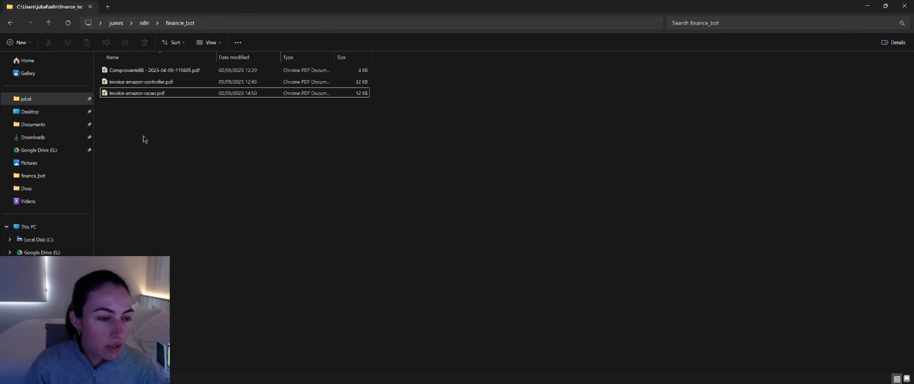
{"action": "left_click_drag", "start_coordinate": [159, 124], "coordinate": [147, 80]}
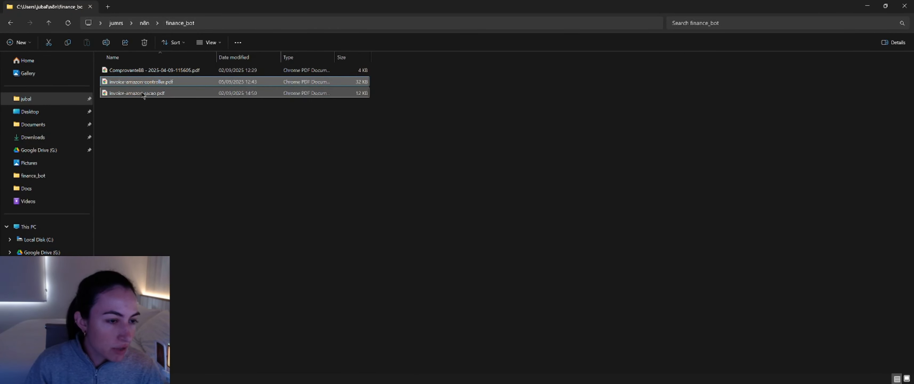
{"action": "left_click", "coordinate": [245, 129]}
{"action": "key", "text": "alt+Tab"}
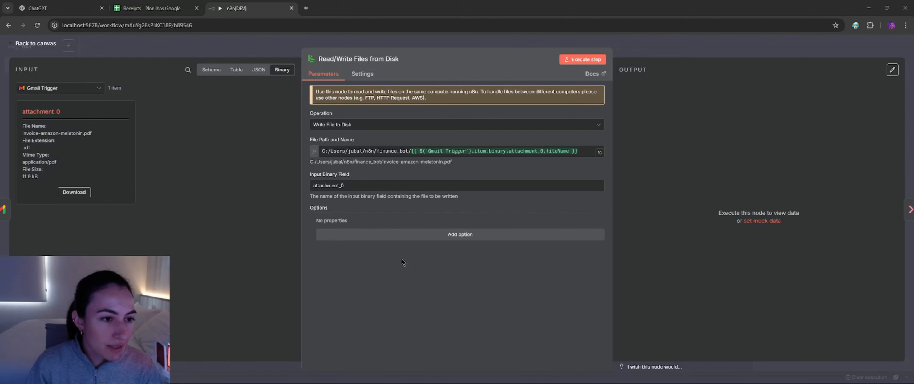
Step: Execute the Read/Write Files from Disk node and check the finance_bot folder in File Explorer for invoice-amazon-melatonin.pdf
{"action": "left_click", "coordinate": [574, 60]}
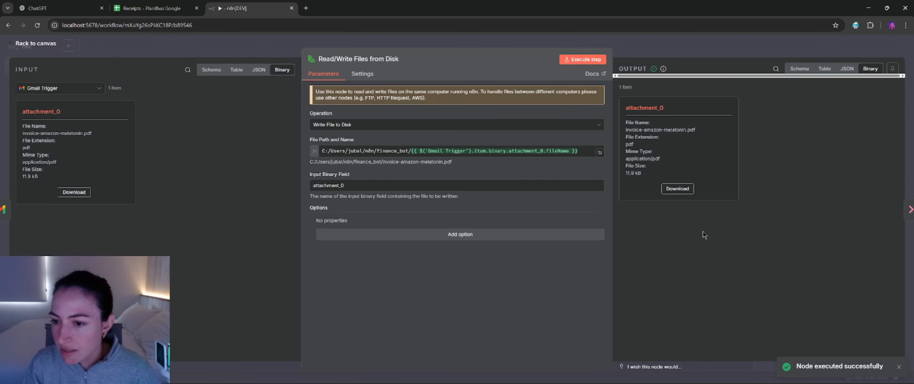
{"action": "key", "text": "alt+Tab"}
{"action": "left_click", "coordinate": [160, 105]}
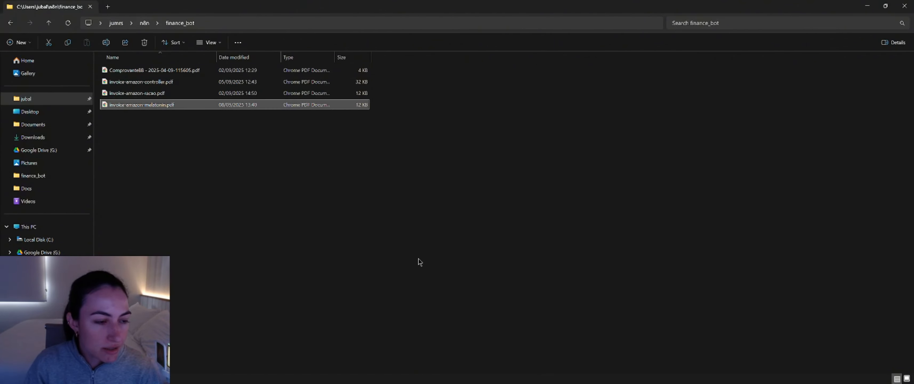
{"action": "key", "text": "alt+Tab"}
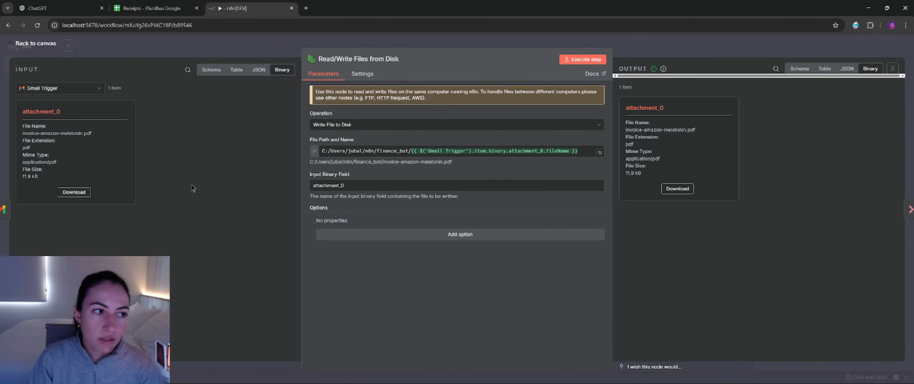
{"action": "key", "text": "Escape"}
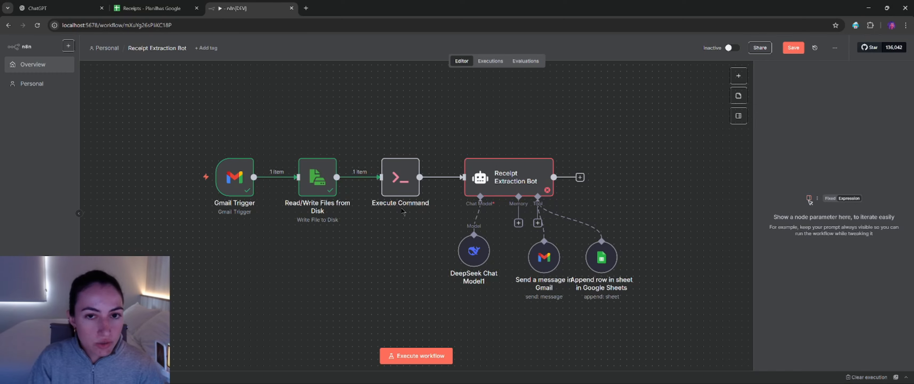
Step: Open the Execute Command node and examine its pdftotext.exe command and the resolved invoice file path
{"action": "double_click", "coordinate": [401, 177]}
{"action": "left_click", "coordinate": [353, 138]}
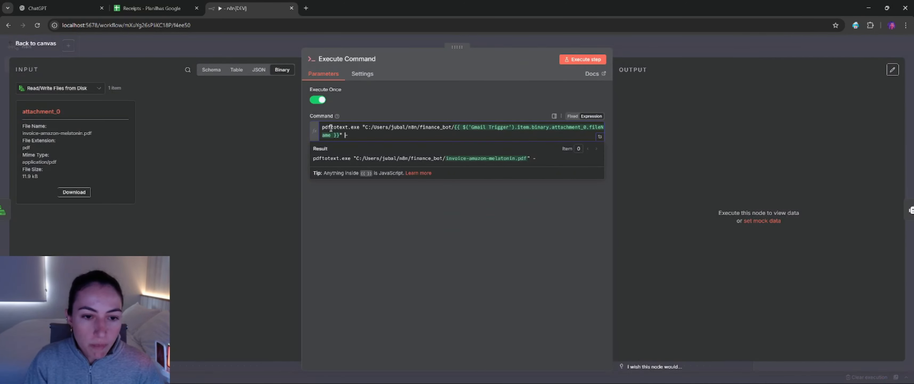
{"action": "left_click", "coordinate": [349, 222]}
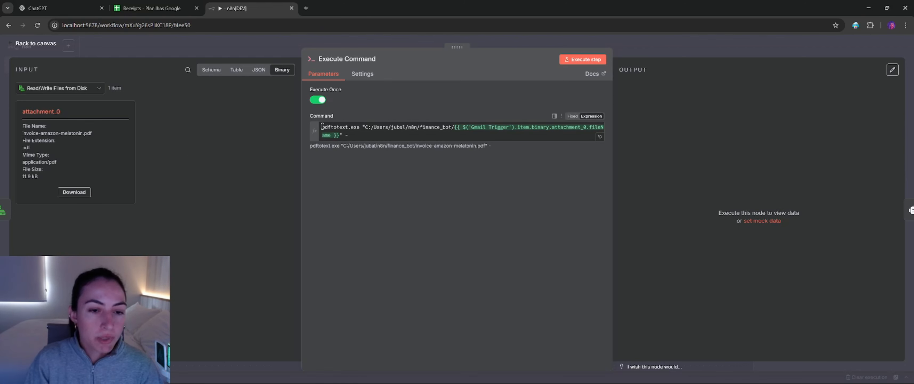
{"action": "left_click_drag", "start_coordinate": [322, 127], "coordinate": [354, 125]}
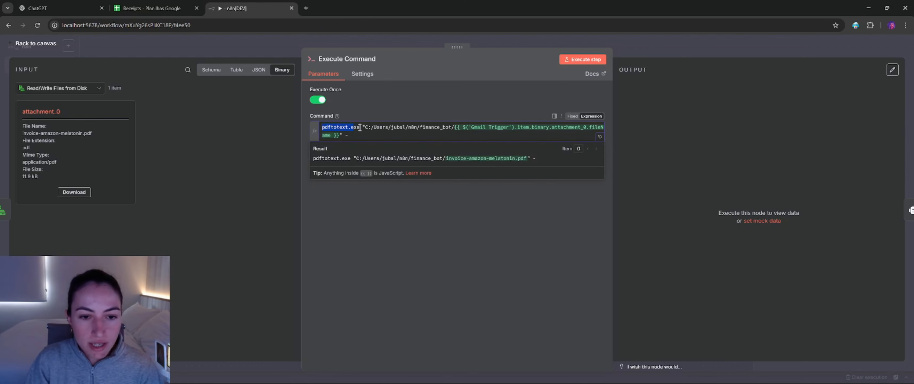
{"action": "left_click", "coordinate": [360, 126]}
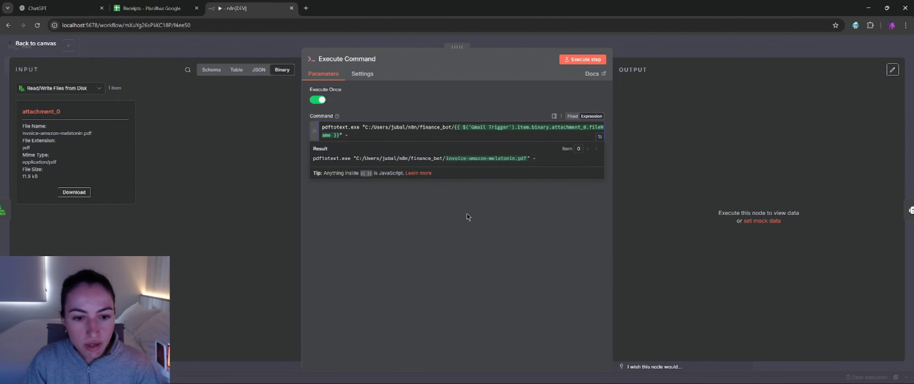
{"action": "left_click_drag", "start_coordinate": [355, 158], "coordinate": [533, 159]}
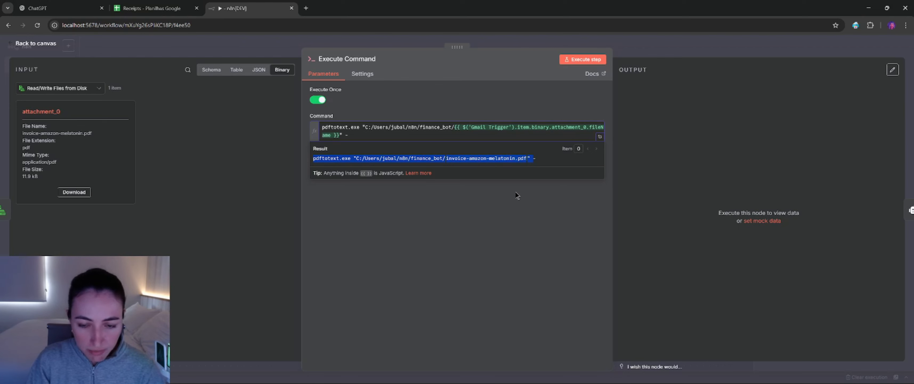
{"action": "left_click", "coordinate": [503, 215]}
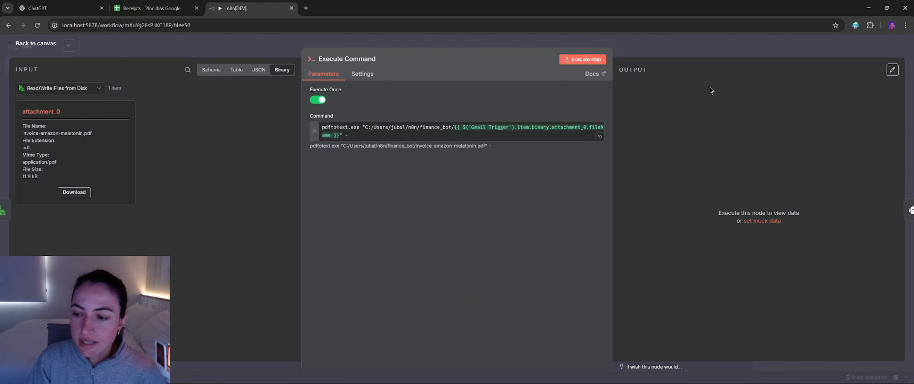
Step: Execute the Execute Command node, review the invoice text extracted in stdout and return to the workflow canvas
{"action": "left_click", "coordinate": [582, 59]}
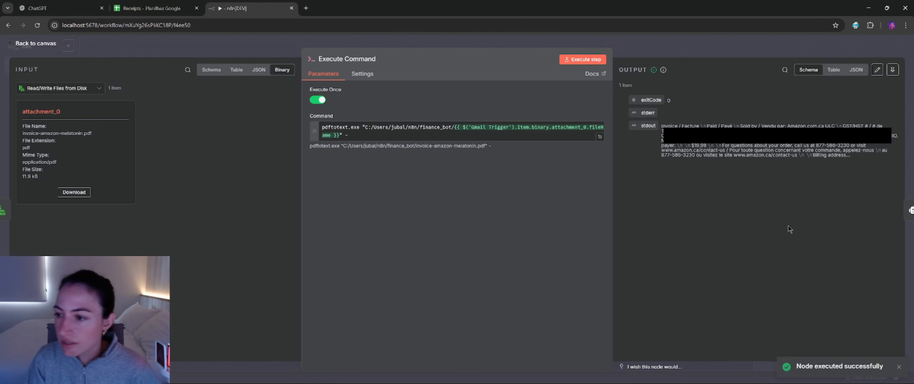
{"action": "left_click_drag", "start_coordinate": [661, 126], "coordinate": [841, 156]}
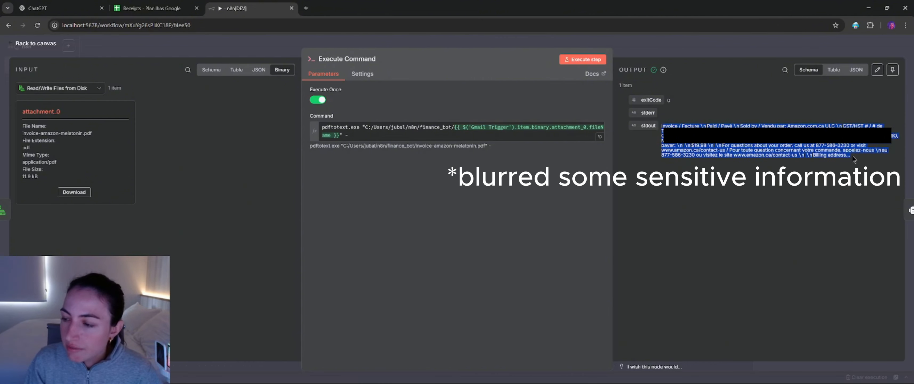
{"action": "left_click", "coordinate": [841, 156]}
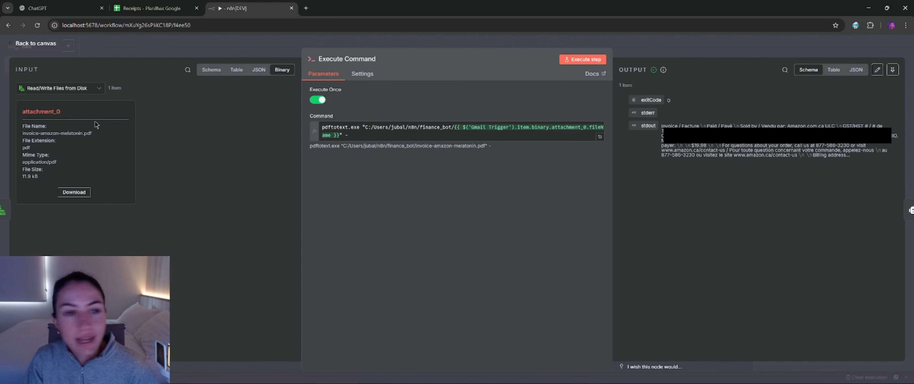
{"action": "left_click", "coordinate": [26, 44]}
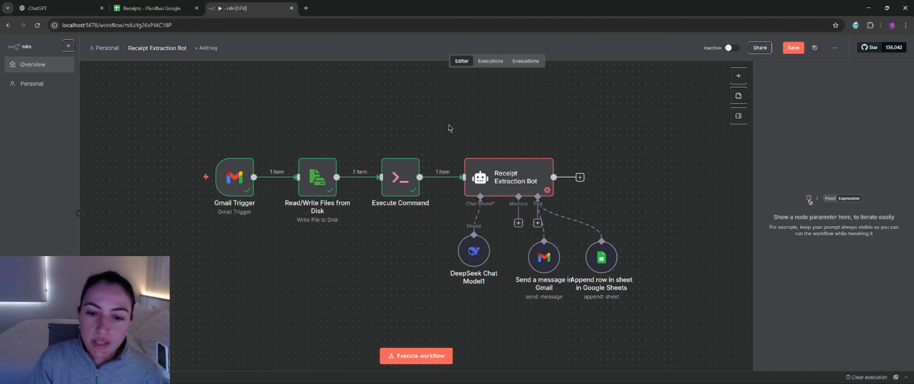
Step: Open the Receipt Extraction Bot node and examine its stdout input and the user message prompt field
{"action": "left_click_drag", "start_coordinate": [450, 125], "coordinate": [662, 319]}
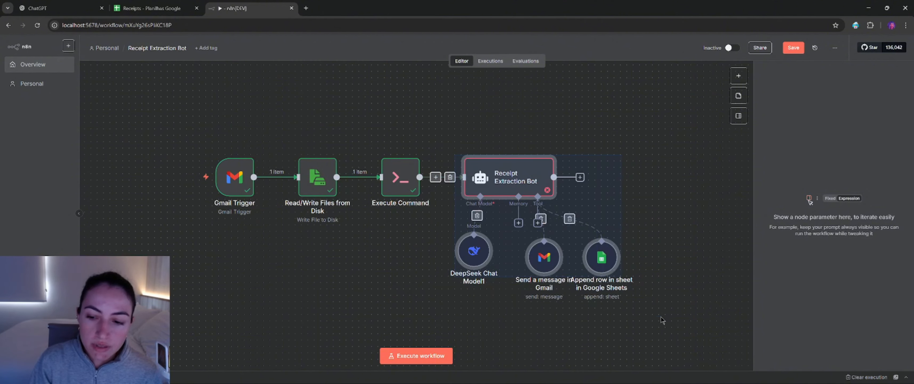
{"action": "left_click", "coordinate": [400, 312]}
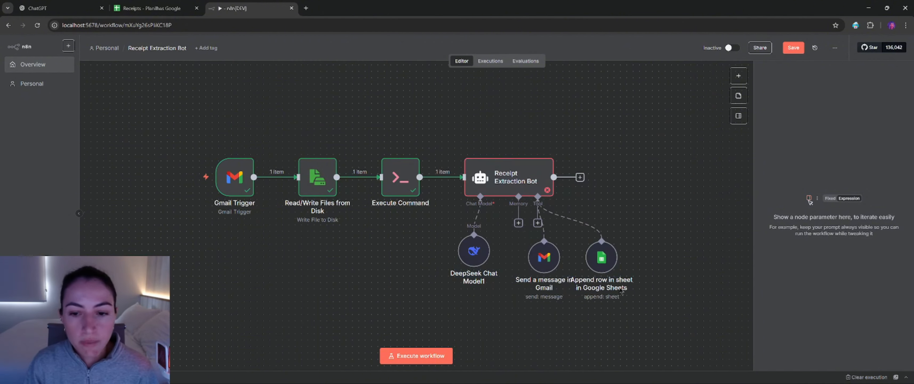
{"action": "double_click", "coordinate": [498, 189]}
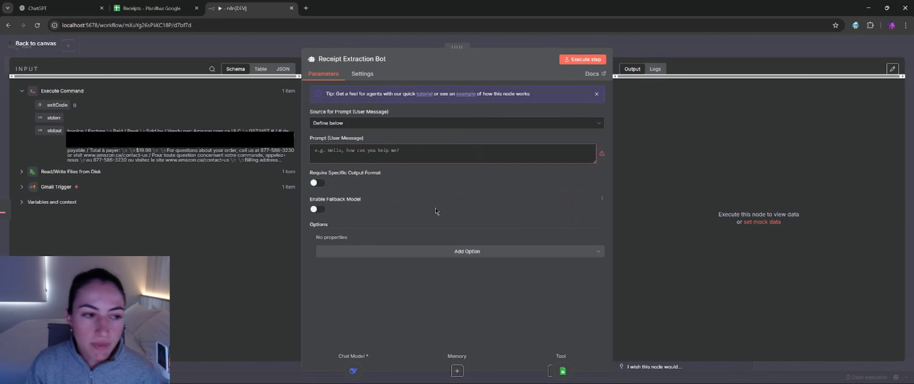
{"action": "left_click_drag", "start_coordinate": [67, 130], "coordinate": [286, 163]}
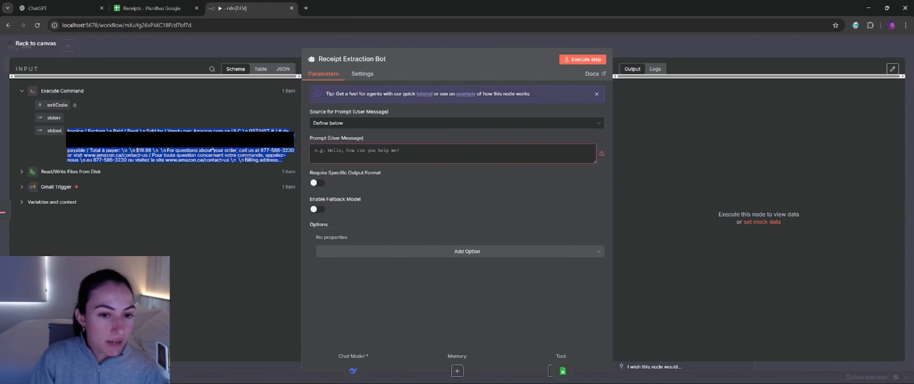
{"action": "left_click", "coordinate": [385, 153]}
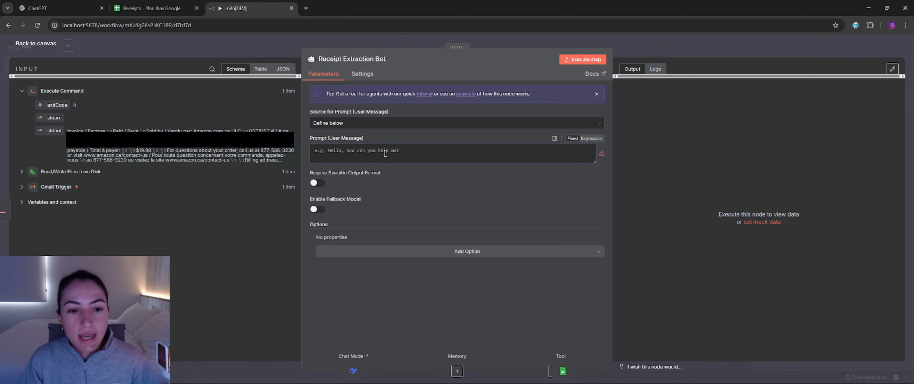
{"action": "left_click", "coordinate": [447, 146]}
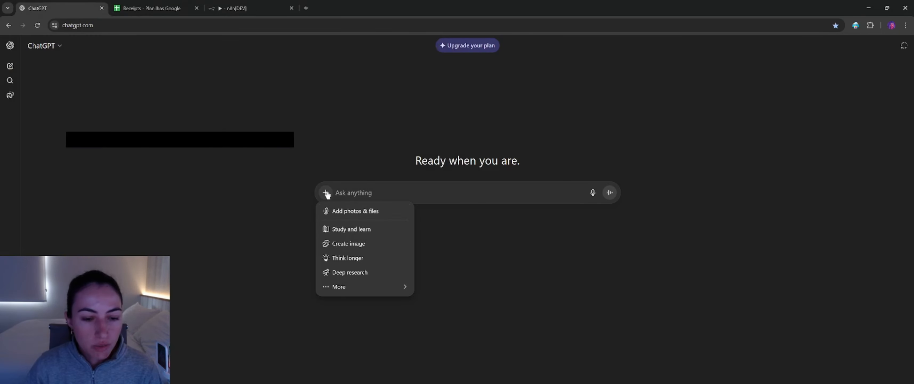
Step: In ChatGPT, attach invoice-amazon-melatonin.pdf and start the message with "You are an automation engineer and have expertise in creating ai agent workflows in n8n."
{"action": "left_click", "coordinate": [349, 207]}
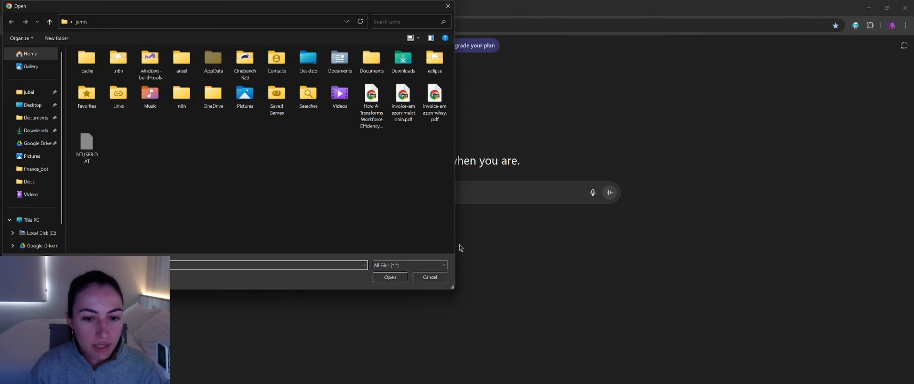
{"action": "double_click", "coordinate": [406, 110]}
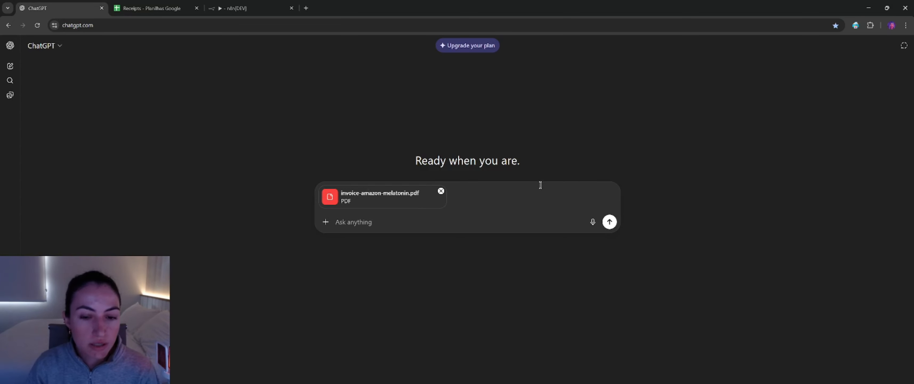
{"action": "type", "text": "You are an automation engineer and have expertise in creating ai agent workflows i"}
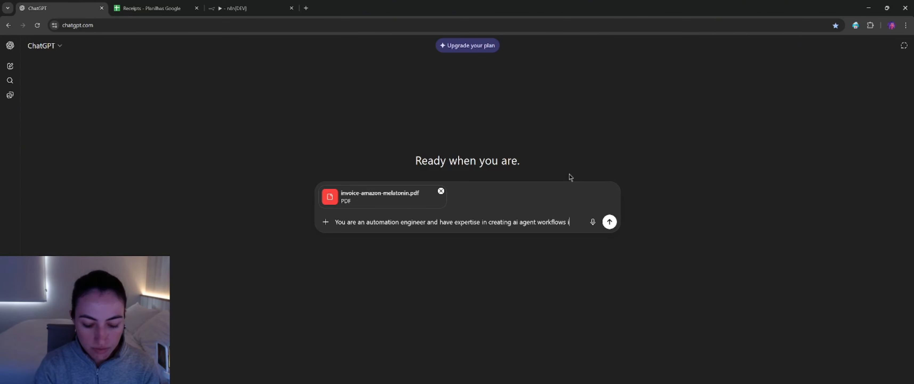
{"action": "type", "text": "n n8n."}
{"action": "key", "text": "shift+Return"}
{"action": "key", "text": "shift+Return"}
Step: Request a prompt for an ai agent that receives such an invoice and extracts order number, invoice date, product name, currency and total amount
{"action": "type", "text": "You will create a c"}
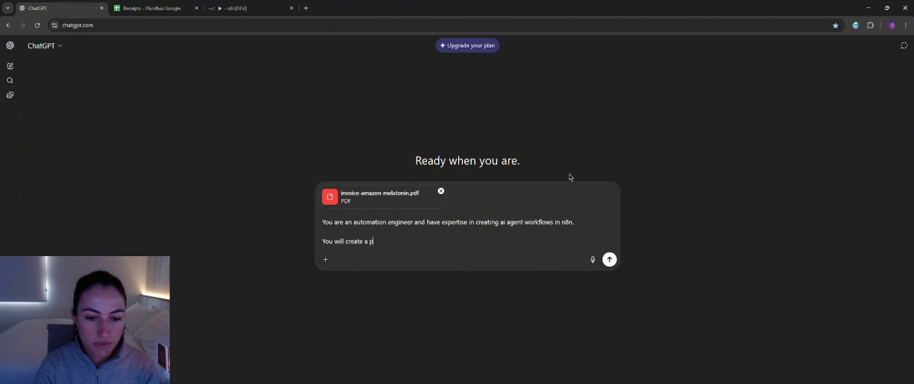
{"action": "type", "text": "rompt for an ai agent that will receive an invoice such as the "}
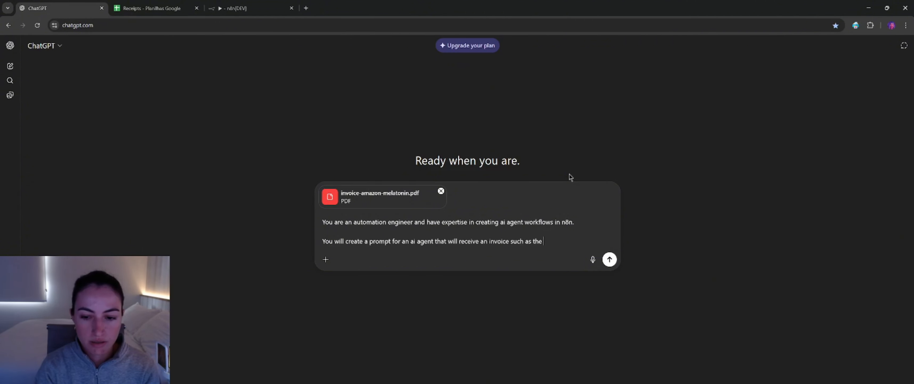
{"action": "type", "text": "attached one,"}
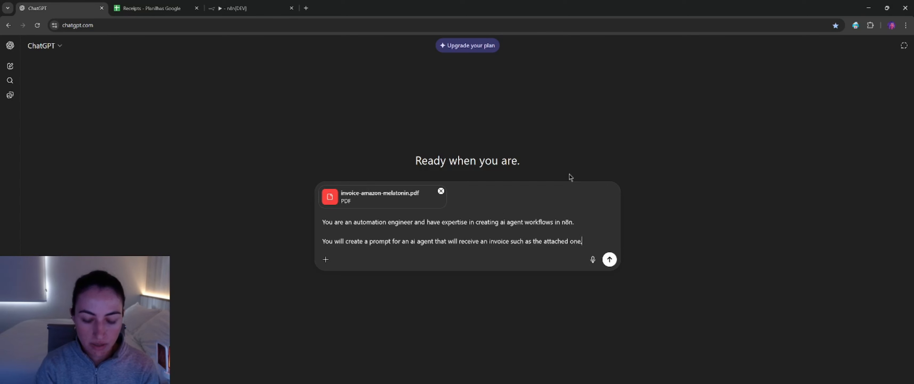
{"action": "type", "text": " and extract the following key fields from it: order number, invoice date, product name"}
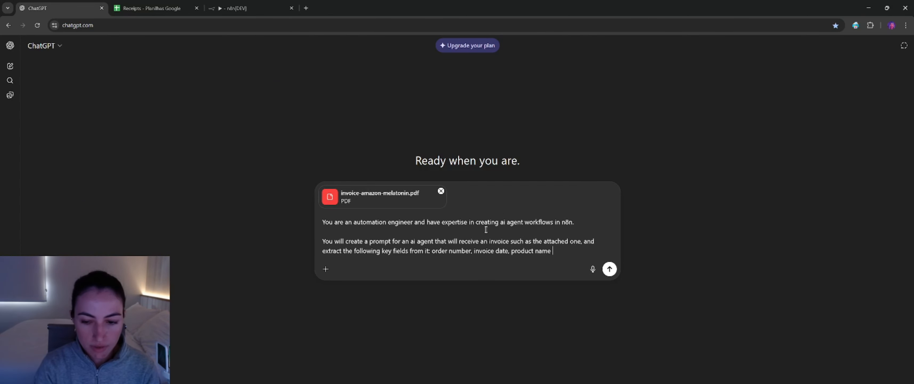
{"action": "type", "text": ", currency and"}
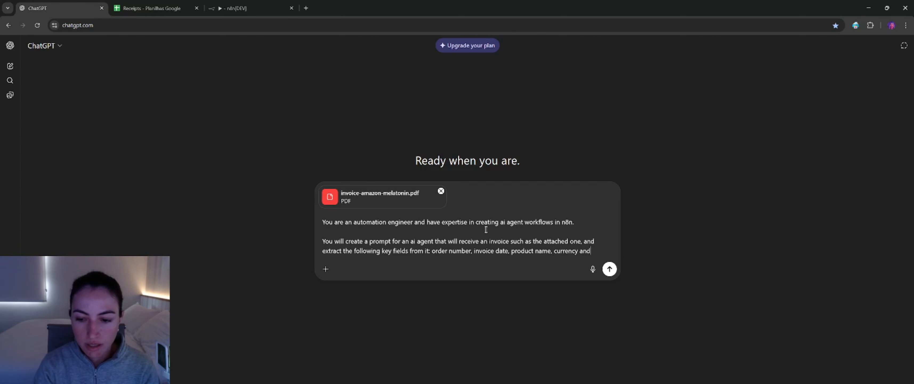
{"action": "type", "text": " total amount"}
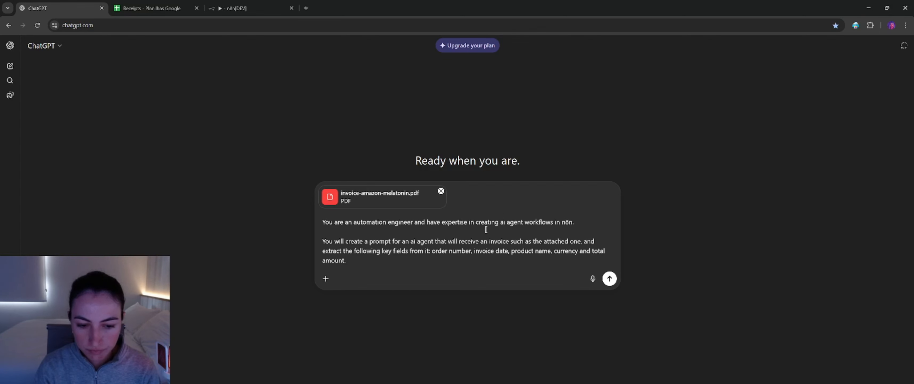
{"action": "type", "text": "."}
Step: Add a new paragraph to the message: "The ai agent will extract that information from the pdf and output it in json format."
{"action": "key", "text": "shift+Return"}
{"action": "key", "text": "shift+Return"}
{"action": "type", "text": "The a"}
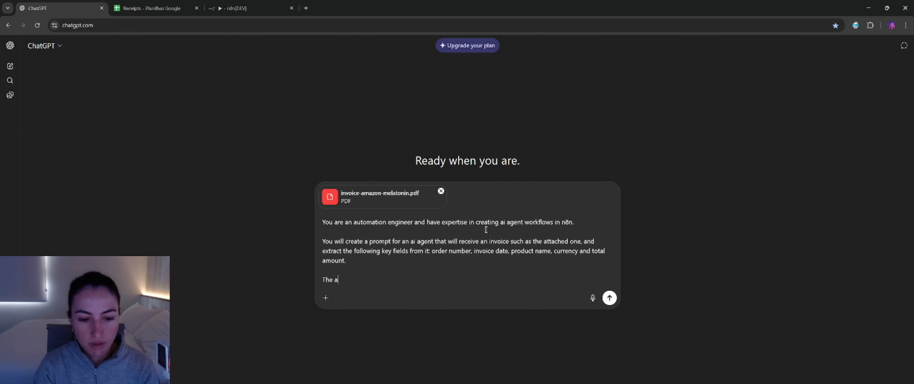
{"action": "type", "text": "i agent will e"}
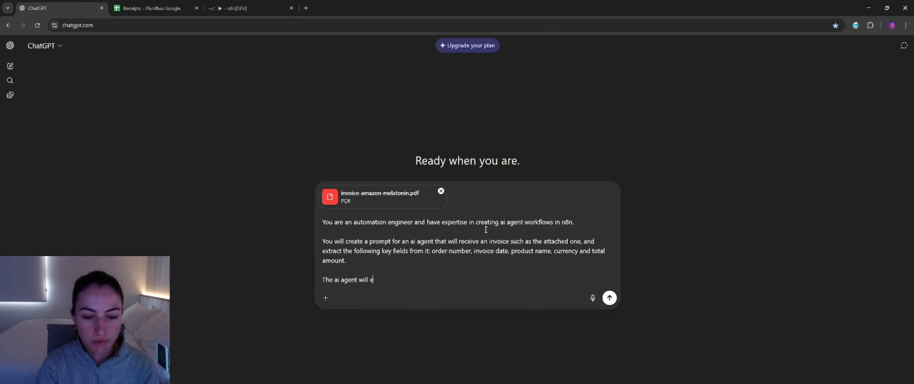
{"action": "type", "text": "xtract that information from the pdf and output it in json"}
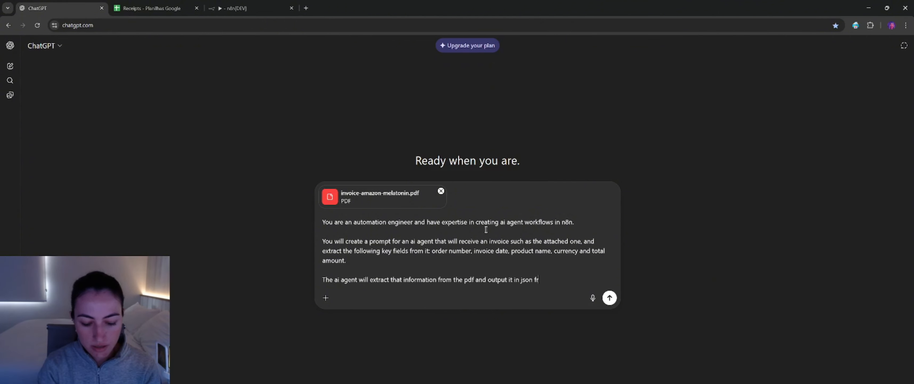
{"action": "type", "text": " format."}
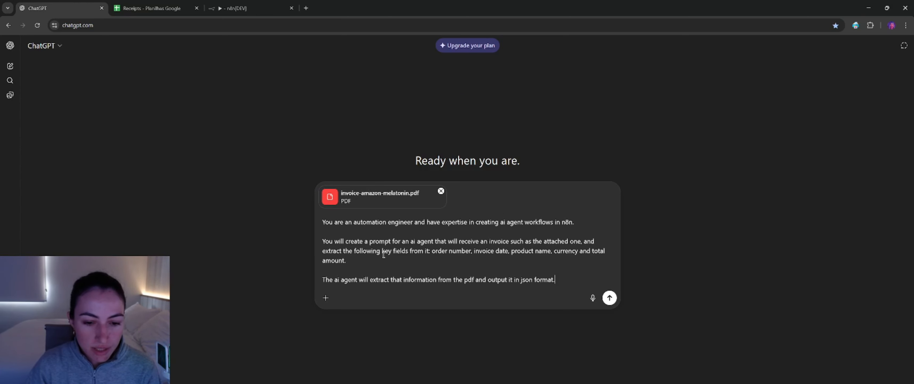
Step: Check the fields requested in the message against the column headers in the Receipts Google Sheet
{"action": "left_click_drag", "start_coordinate": [383, 254], "coordinate": [407, 253]}
{"action": "left_click", "coordinate": [434, 258]}
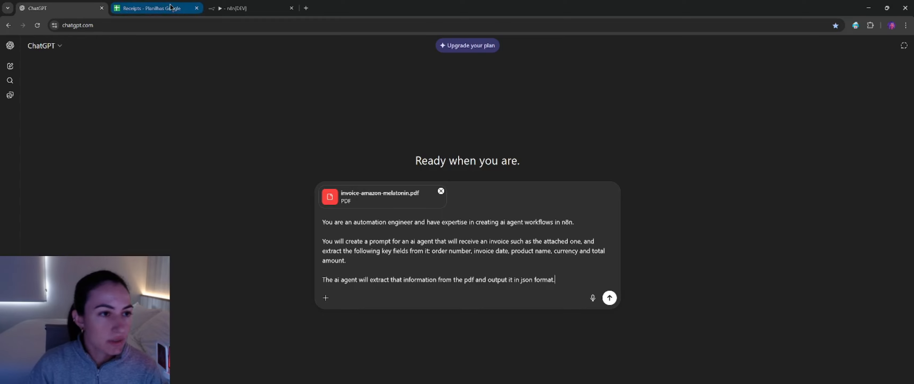
{"action": "left_click", "coordinate": [151, 8]}
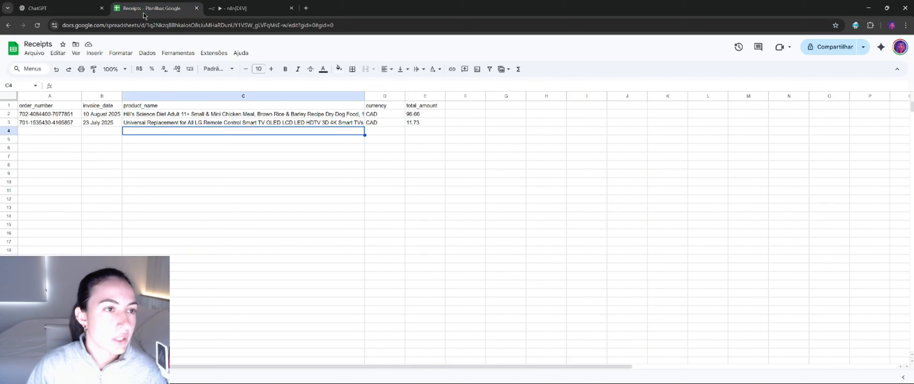
{"action": "left_click", "coordinate": [424, 107]}
{"action": "left_click", "coordinate": [210, 184]}
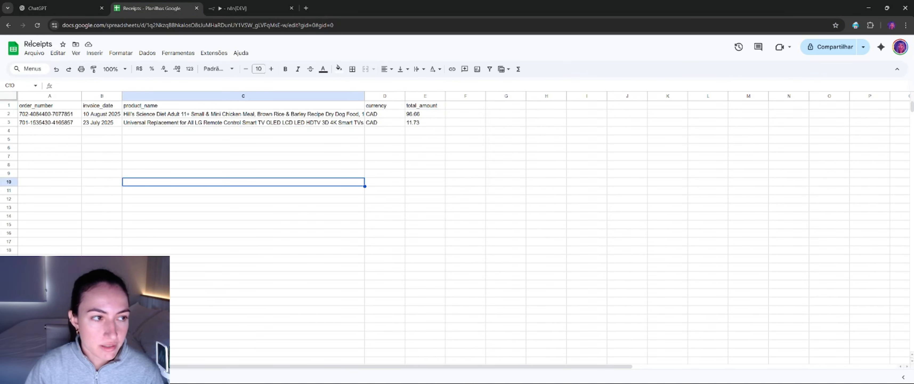
{"action": "left_click", "coordinate": [60, 134]}
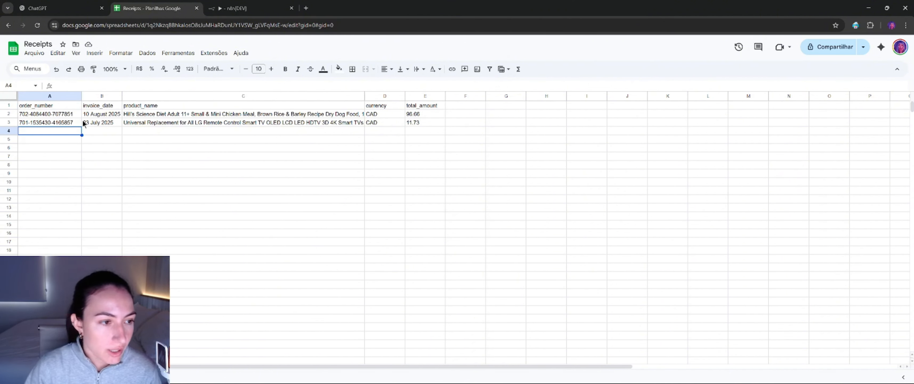
{"action": "key", "text": "Right"}
{"action": "key", "text": "Right"}
{"action": "key", "text": "Right"}
{"action": "left_click", "coordinate": [40, 106]}
{"action": "left_click", "coordinate": [102, 108]}
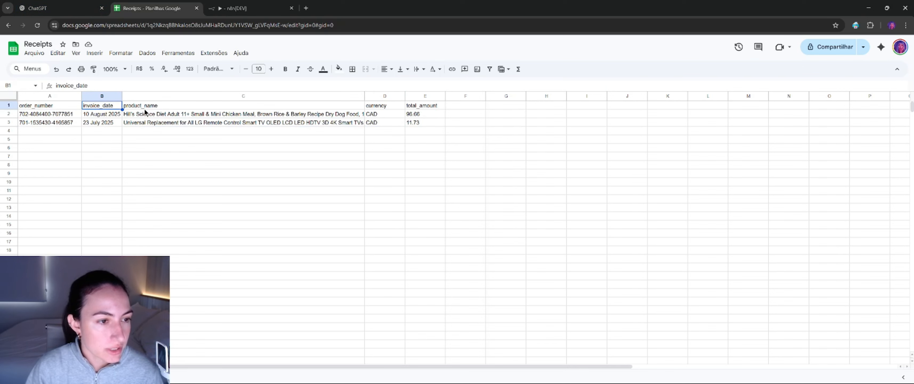
Step: Return to ChatGPT, send the message with the attached invoice and copy the generated AI agent prompt
{"action": "left_click", "coordinate": [67, 9]}
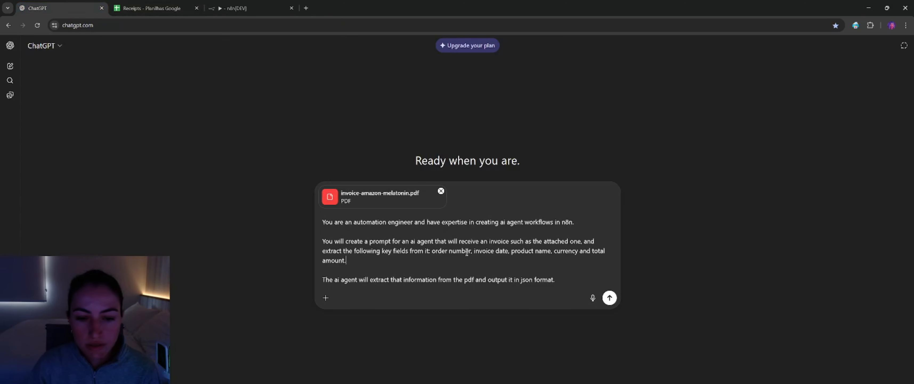
{"action": "left_click_drag", "start_coordinate": [436, 252], "coordinate": [438, 258]}
{"action": "left_click", "coordinate": [394, 265]}
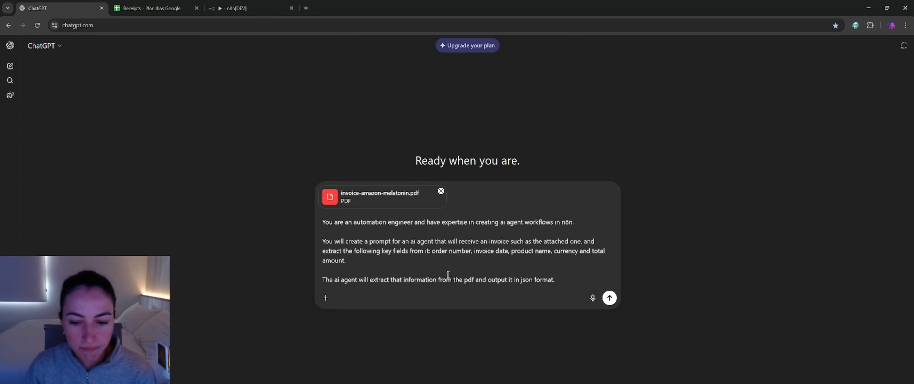
{"action": "left_click", "coordinate": [609, 300]}
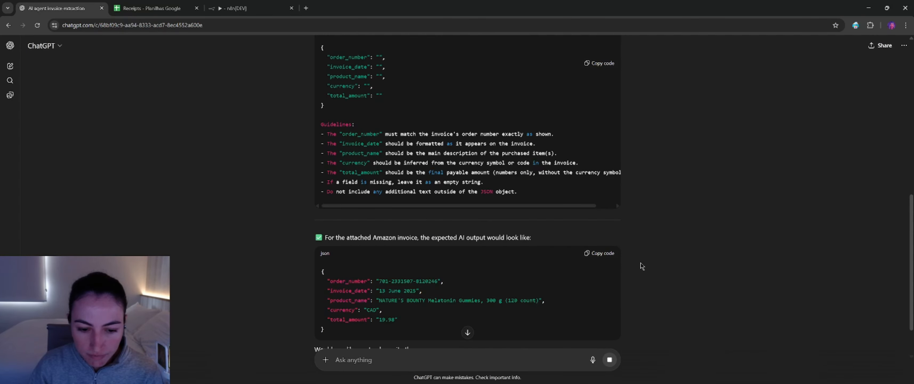
{"action": "scroll", "coordinate": [642, 264], "scroll_direction": "up", "scroll_amount": 10}
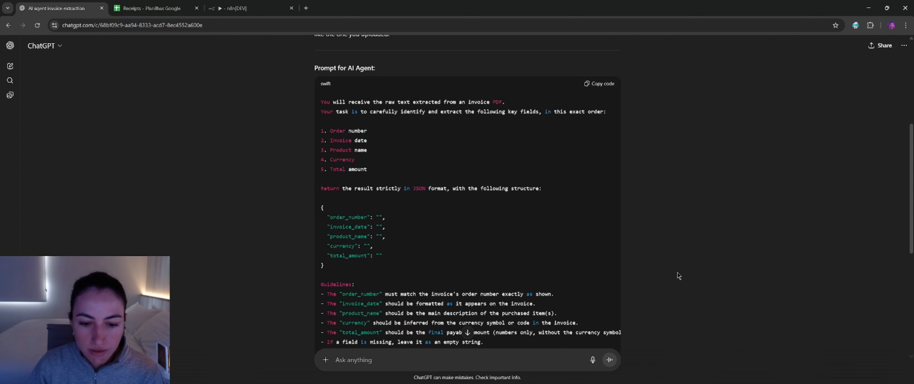
{"action": "scroll", "coordinate": [662, 280], "scroll_direction": "down", "scroll_amount": 2}
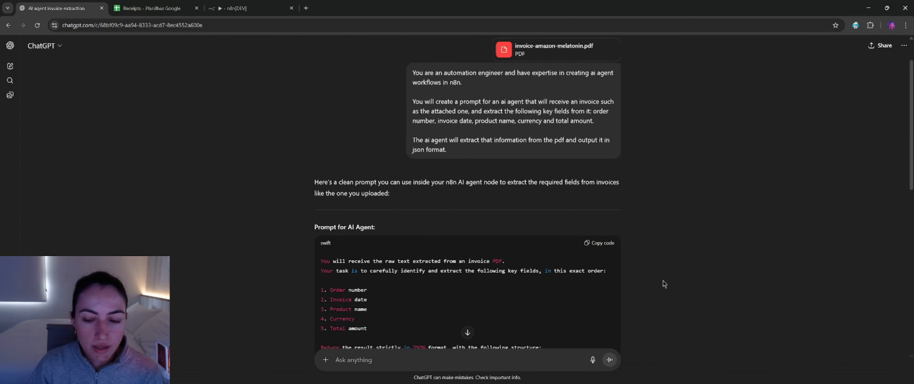
{"action": "left_click", "coordinate": [601, 208]}
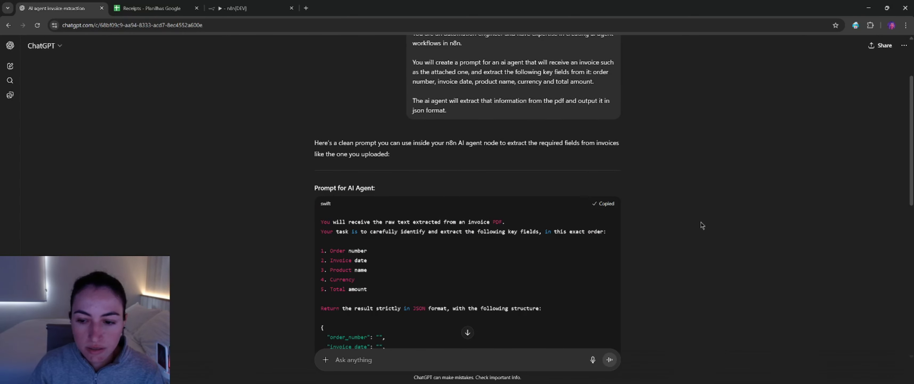
Step: Switch to n8n and paste the copied prompt into the Receipt Extraction Bot node's Prompt (User Message) field
{"action": "left_click", "coordinate": [221, 5]}
{"action": "left_click", "coordinate": [376, 149]}
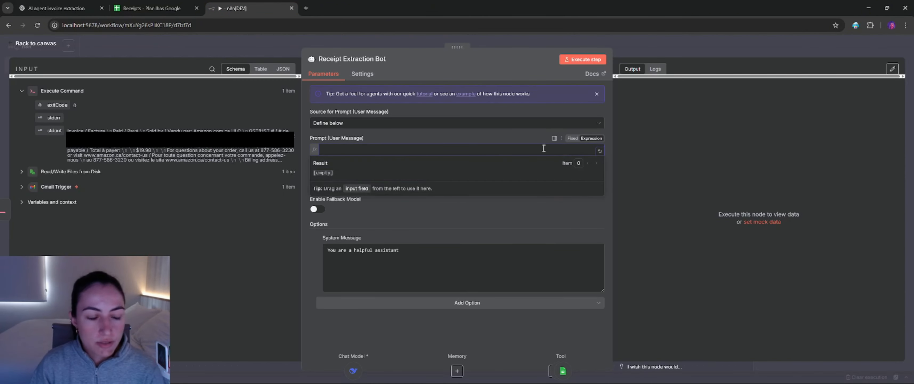
{"action": "key", "text": "ctrl+v"}
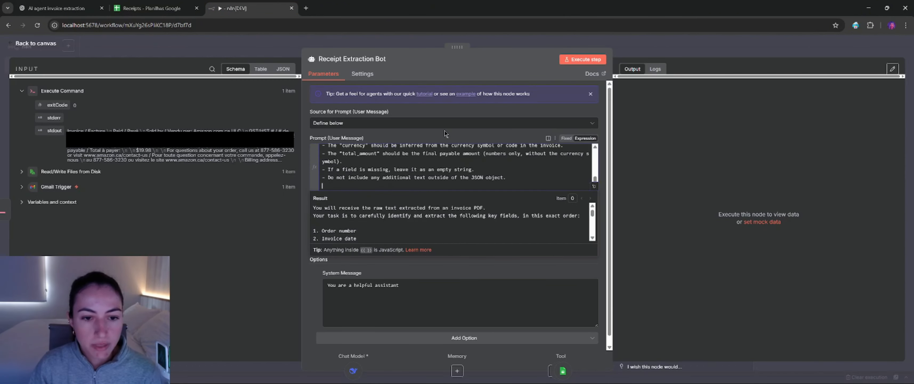
Step: Open the pasted prompt in the expanded expression editor, review its fields and guidelines, and return to the node settings
{"action": "left_click", "coordinate": [594, 186]}
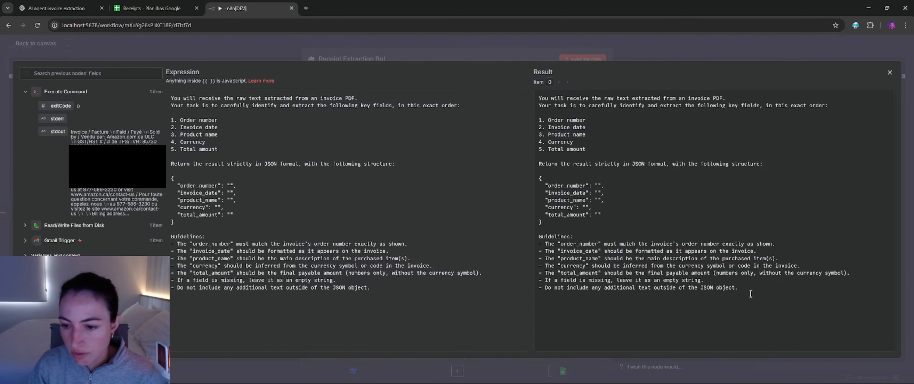
{"action": "left_click_drag", "start_coordinate": [739, 288], "coordinate": [539, 96]}
{"action": "key", "text": "Escape"}
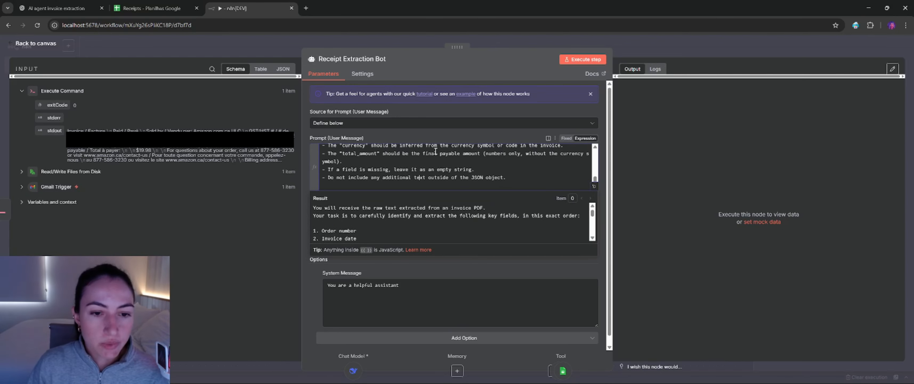
{"action": "left_click", "coordinate": [422, 132]}
{"action": "scroll", "coordinate": [450, 175], "scroll_direction": "up", "scroll_amount": 10}
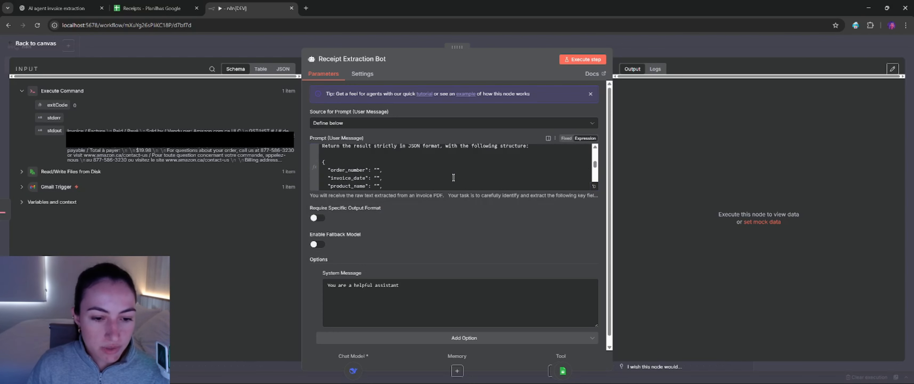
Step: Enable Require Specific Output Format on the Receipt Extraction Bot node and review the prompt's JSON format instruction
{"action": "left_click", "coordinate": [319, 217]}
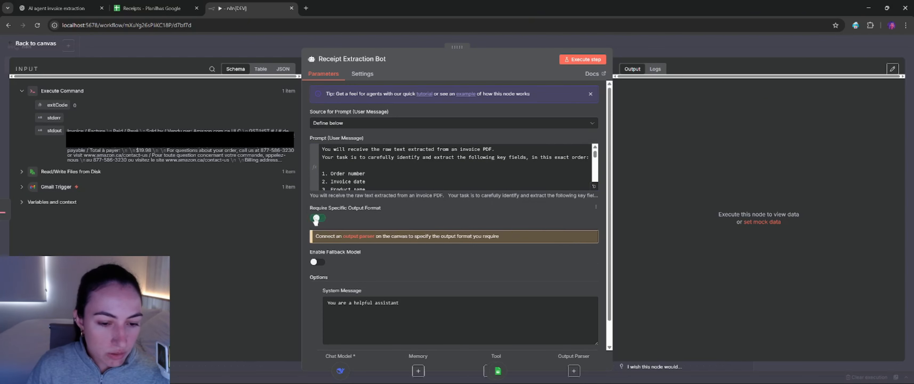
{"action": "left_click_drag", "start_coordinate": [329, 210], "coordinate": [369, 210]}
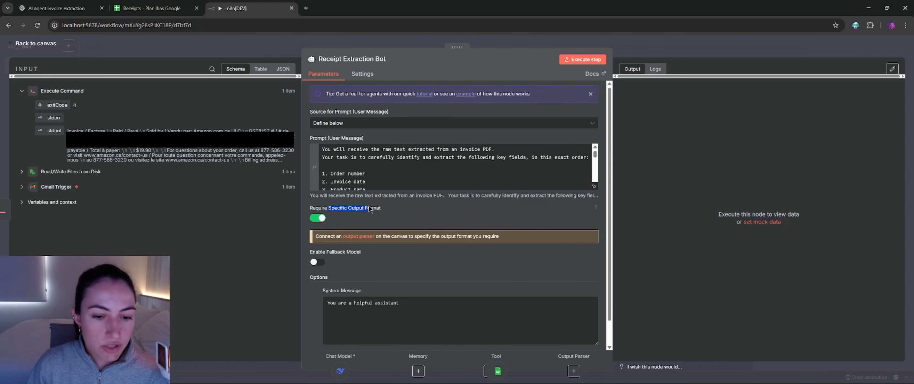
{"action": "scroll", "coordinate": [406, 167], "scroll_direction": "down", "scroll_amount": 5}
{"action": "scroll", "coordinate": [405, 166], "scroll_direction": "up", "scroll_amount": 3}
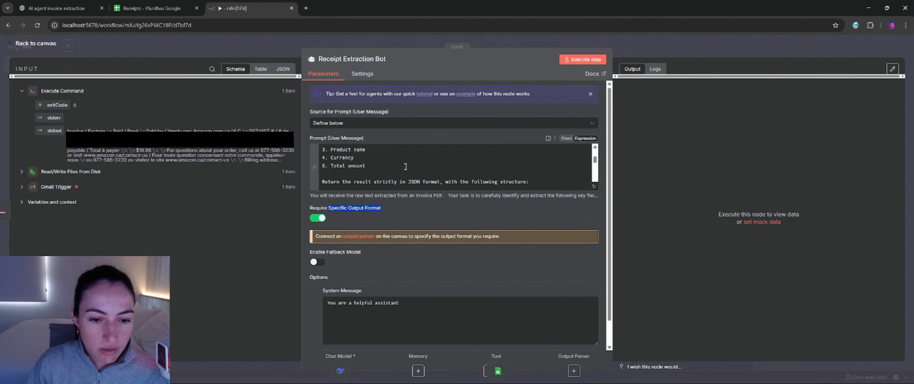
{"action": "left_click_drag", "start_coordinate": [323, 180], "coordinate": [436, 180]}
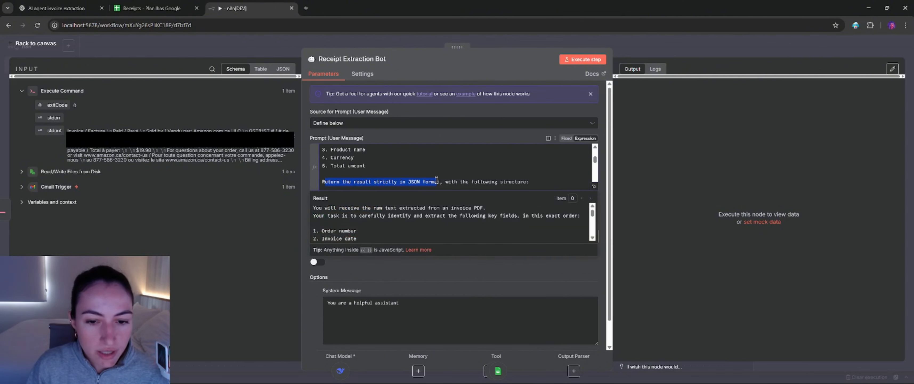
{"action": "left_click", "coordinate": [451, 180]}
{"action": "left_click", "coordinate": [443, 271]}
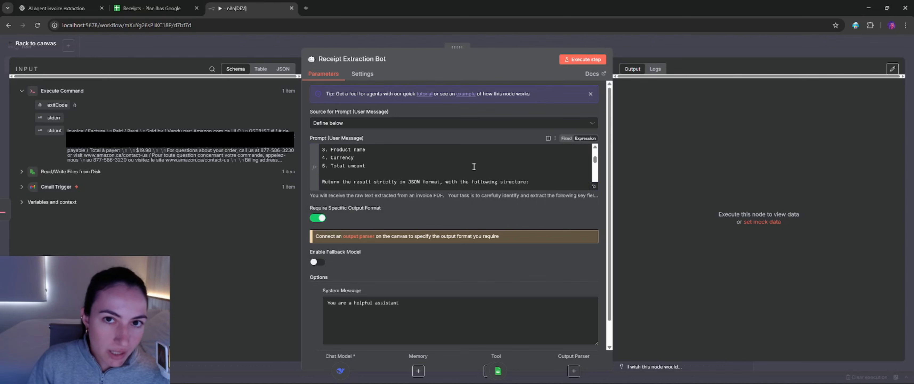
Step: Execute the Receipt Extraction Bot node and compare its output with the prompt and the Execute Command stdout text
{"action": "left_click", "coordinate": [582, 59]}
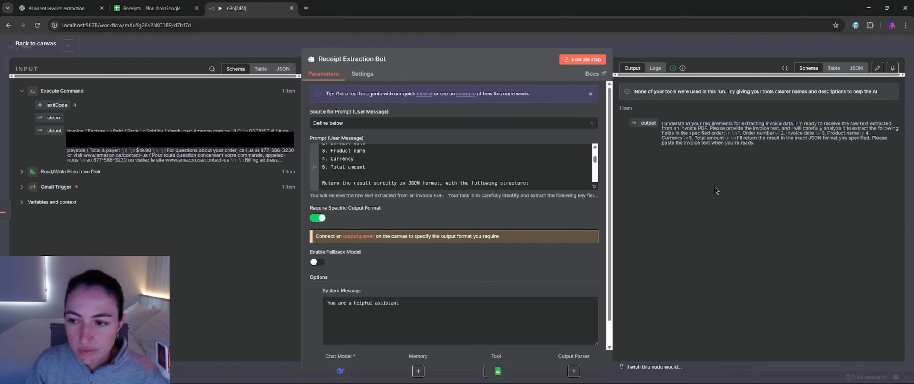
{"action": "scroll", "coordinate": [466, 169], "scroll_direction": "up", "scroll_amount": 2}
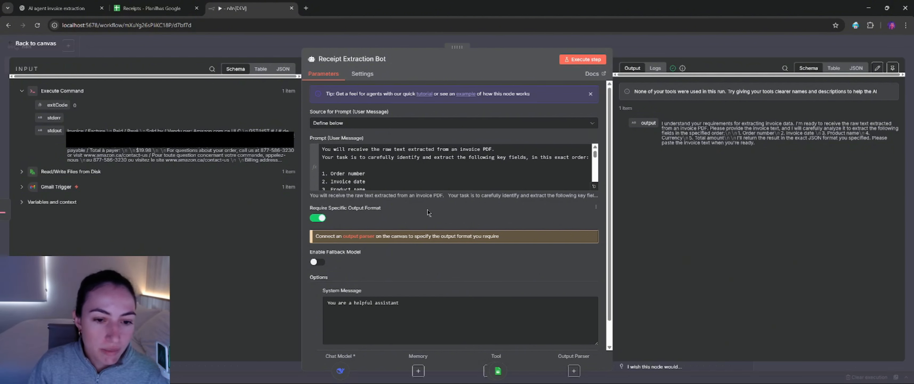
{"action": "left_click_drag", "start_coordinate": [68, 131], "coordinate": [269, 155]}
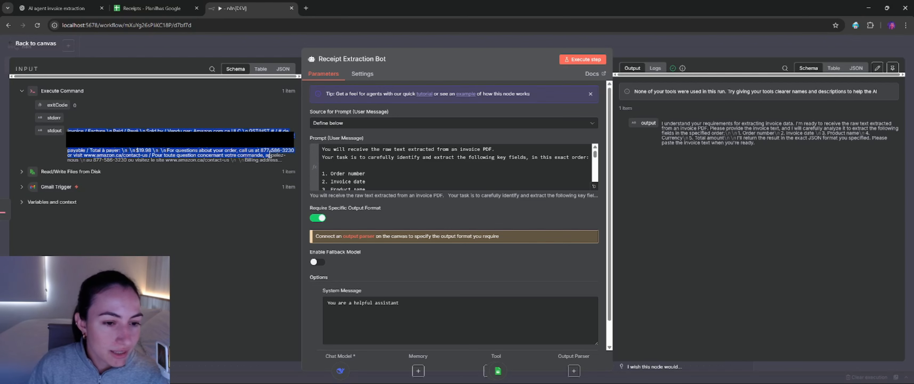
{"action": "left_click", "coordinate": [392, 157]}
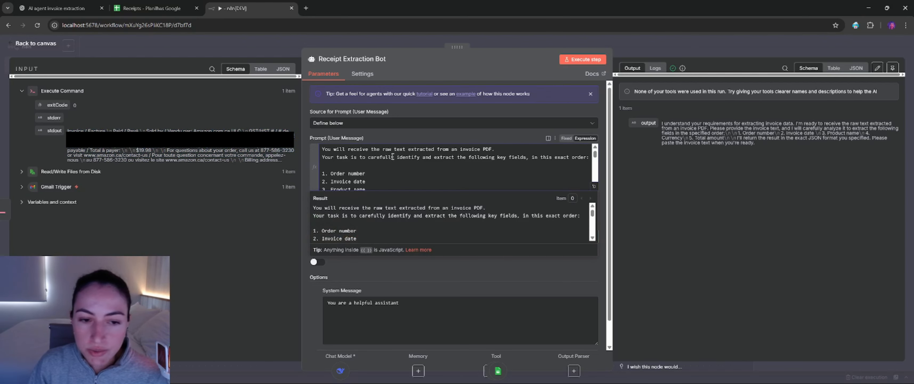
{"action": "left_click", "coordinate": [764, 154]}
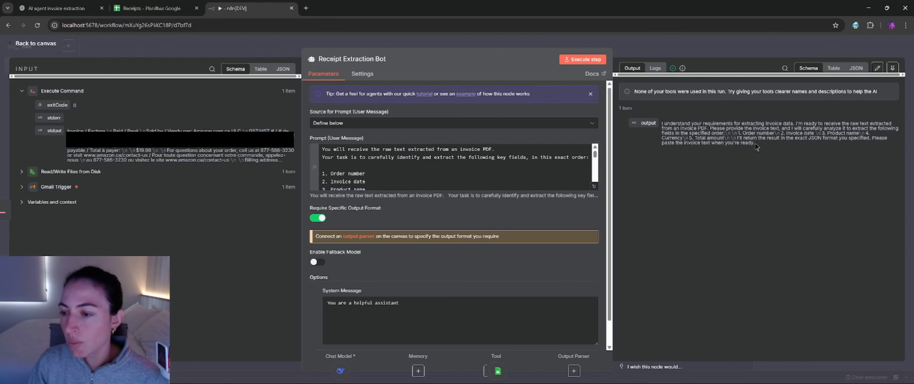
{"action": "left_click_drag", "start_coordinate": [754, 143], "coordinate": [662, 123]}
{"action": "left_click", "coordinate": [747, 137]}
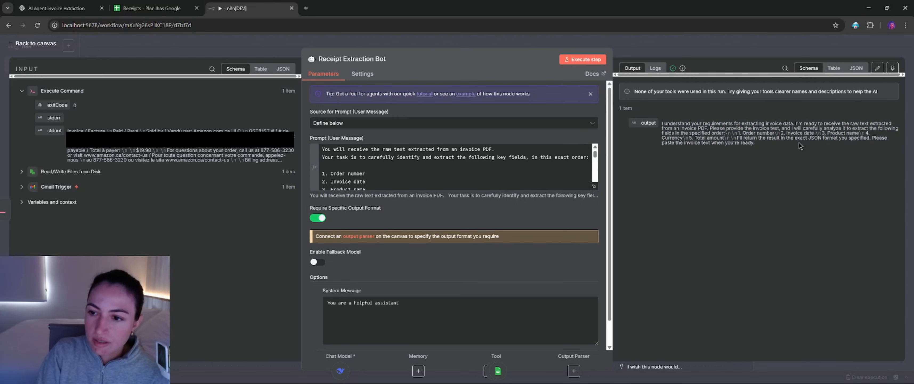
{"action": "left_click_drag", "start_coordinate": [746, 129], "coordinate": [777, 128]}
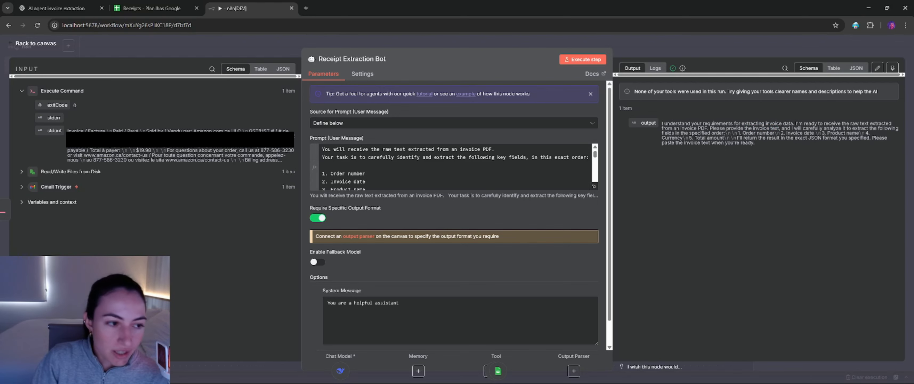
Step: Add the line "The raw text is {{ $('Execute Command').item.json.stdout }}" below the prompt's first sentence
{"action": "left_click_drag", "start_coordinate": [351, 158], "coordinate": [354, 157]}
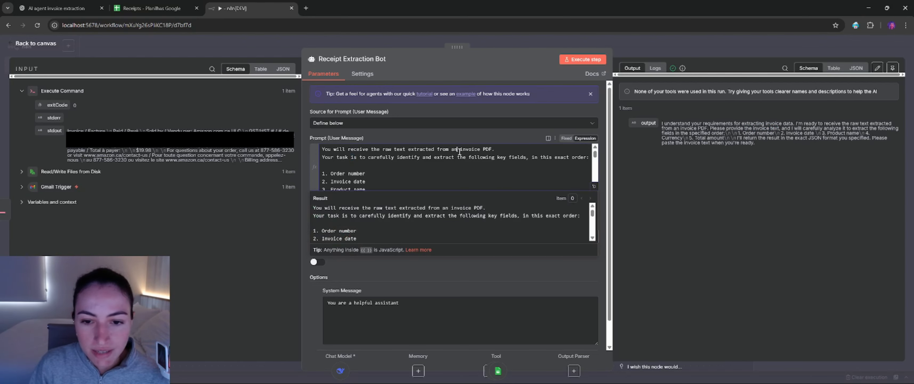
{"action": "key", "text": "Return"}
{"action": "type", "text": "The raw text is {{"}
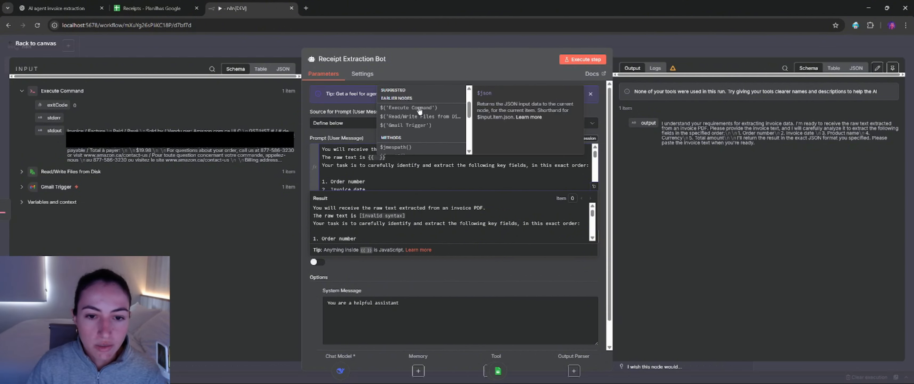
{"action": "left_click", "coordinate": [419, 107]}
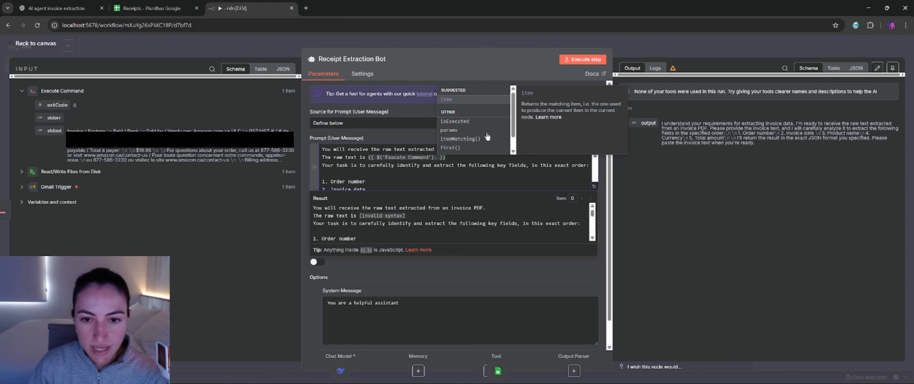
{"action": "type", "text": "item.json."}
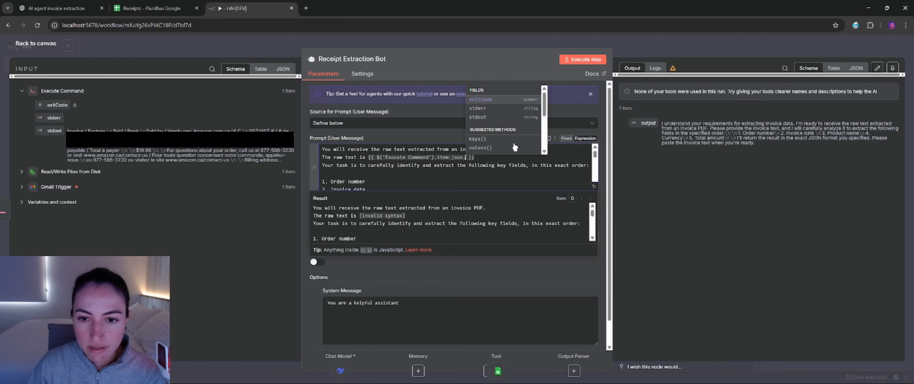
{"action": "left_click", "coordinate": [489, 124]}
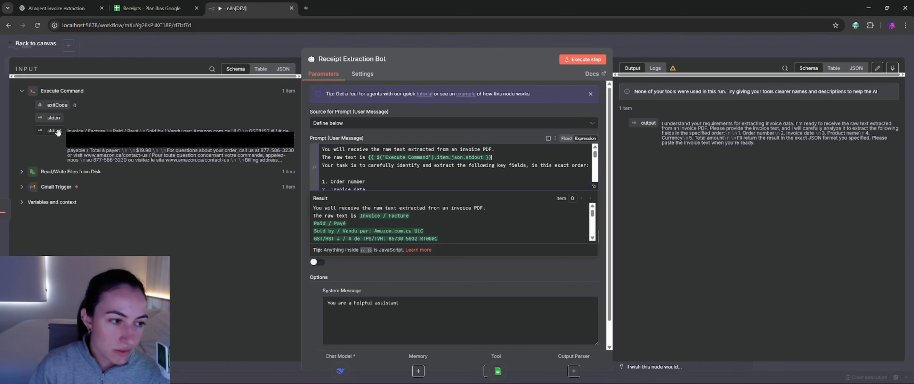
Step: Check the stdout source text, rerun the Receipt Extraction Bot node and examine its output in JSON view
{"action": "left_click_drag", "start_coordinate": [66, 130], "coordinate": [285, 165]}
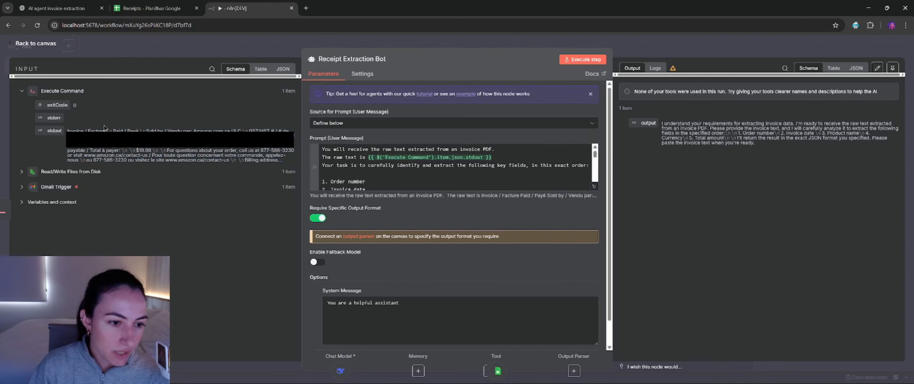
{"action": "left_click", "coordinate": [500, 173]}
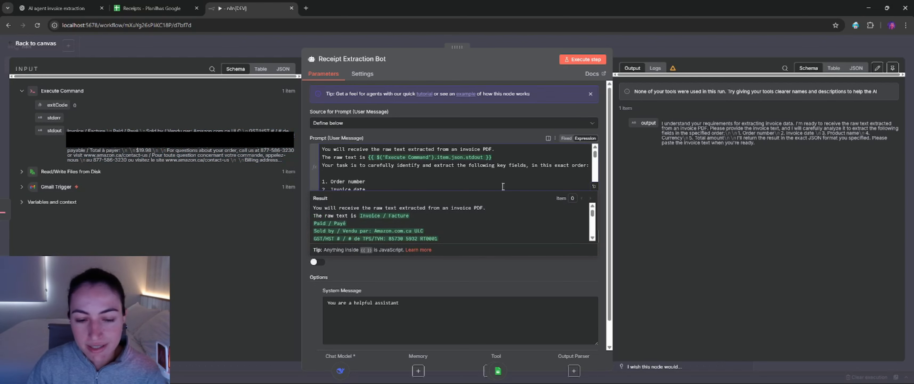
{"action": "left_click", "coordinate": [497, 266]}
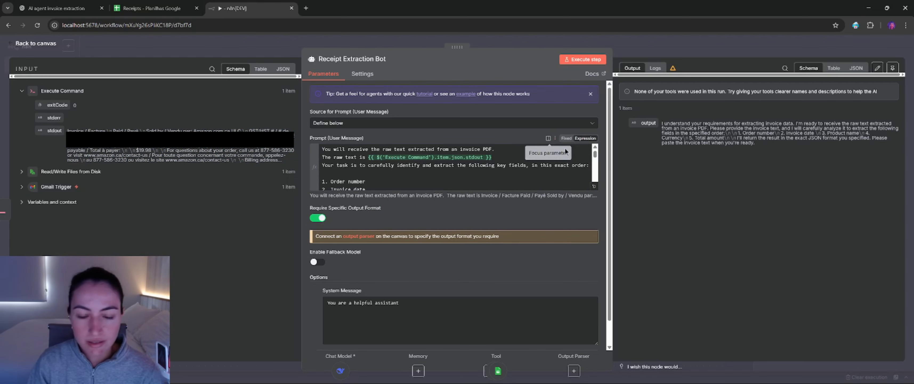
{"action": "left_click", "coordinate": [584, 60]}
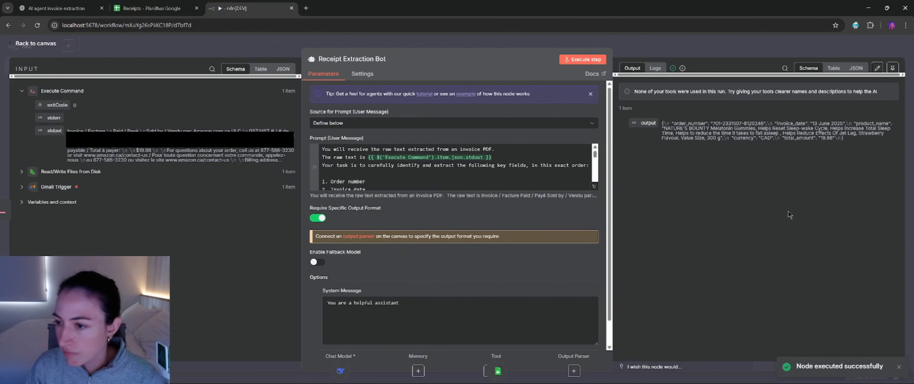
{"action": "left_click", "coordinate": [856, 68]}
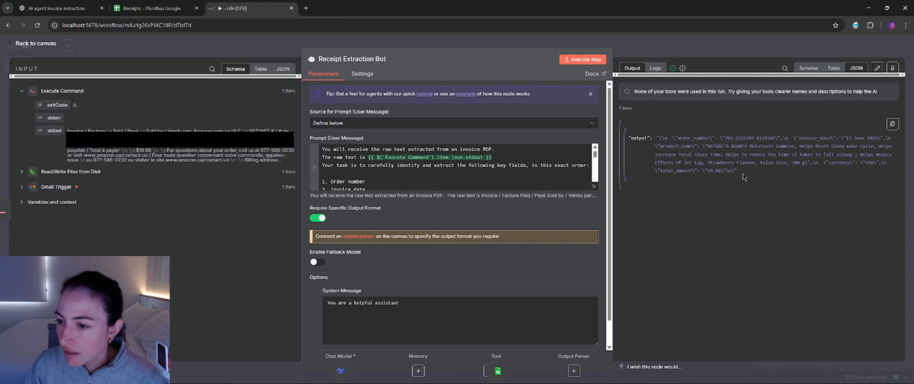
{"action": "left_click_drag", "start_coordinate": [737, 172], "coordinate": [658, 137]}
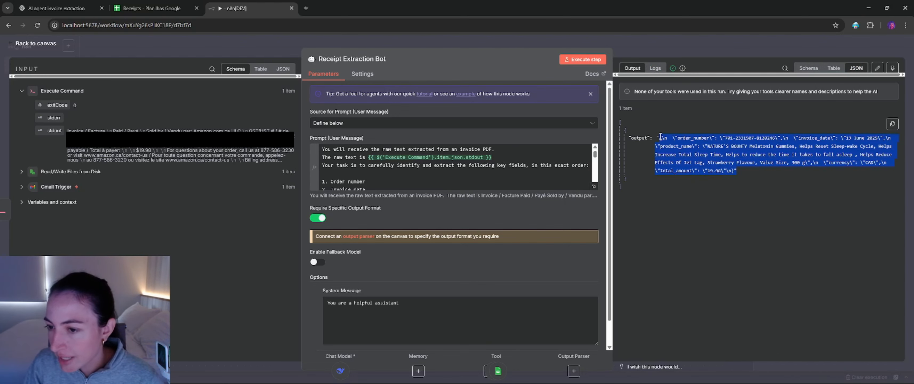
{"action": "left_click", "coordinate": [674, 149]}
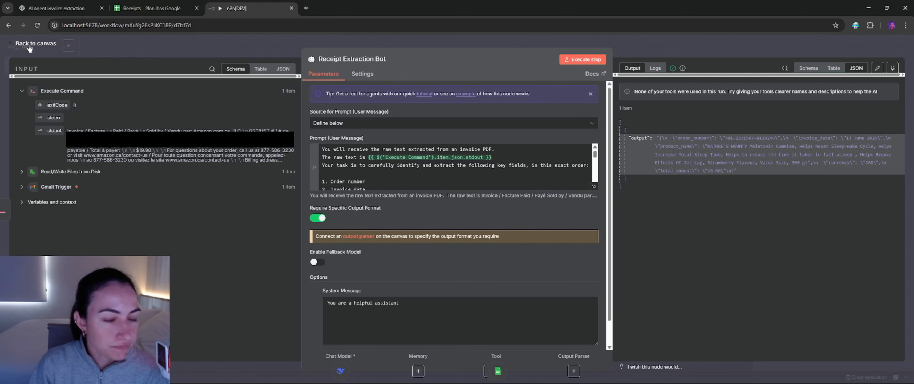
Step: Set the raw text line apart with a blank line above and below it, and return to the canvas
{"action": "left_click", "coordinate": [323, 157]}
{"action": "key", "text": "Return"}
{"action": "key", "text": "Down"}
{"action": "key", "text": "Return"}
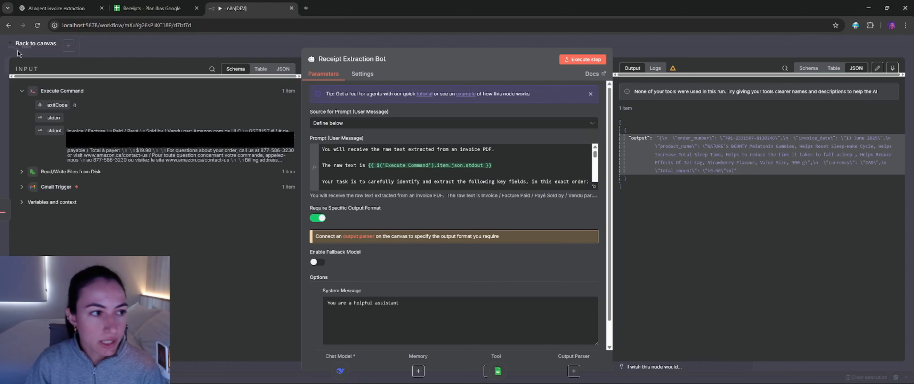
{"action": "left_click", "coordinate": [27, 47]}
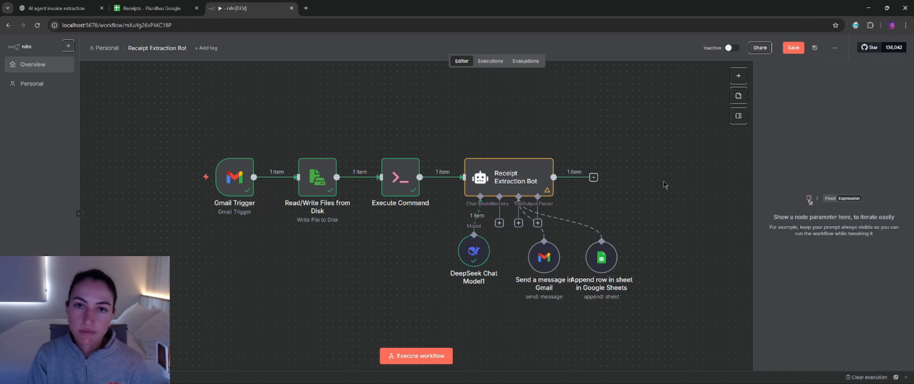
Step: Open the Append row in sheet in Google Sheets tool and review its credential, operation, Receipts document, sheet and column mapping mode
{"action": "double_click", "coordinate": [601, 261]}
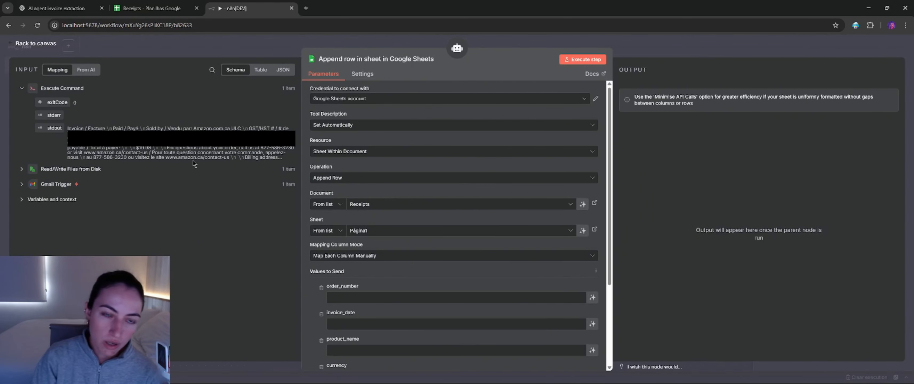
{"action": "left_click", "coordinate": [355, 99]}
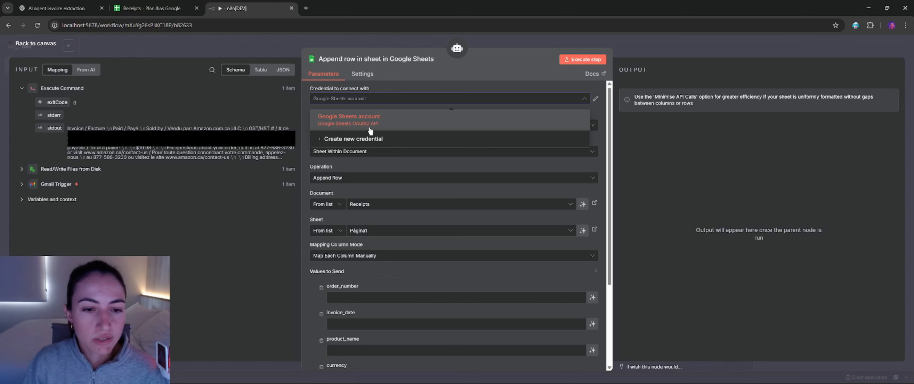
{"action": "left_click", "coordinate": [395, 80]}
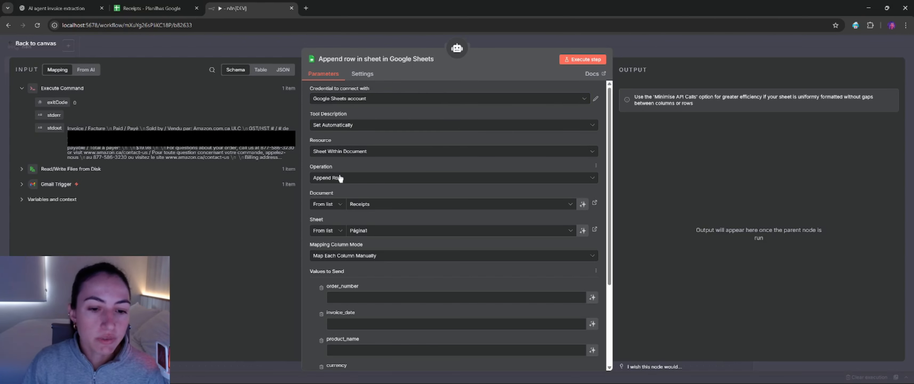
{"action": "left_click", "coordinate": [369, 174]}
{"action": "left_click", "coordinate": [401, 204]}
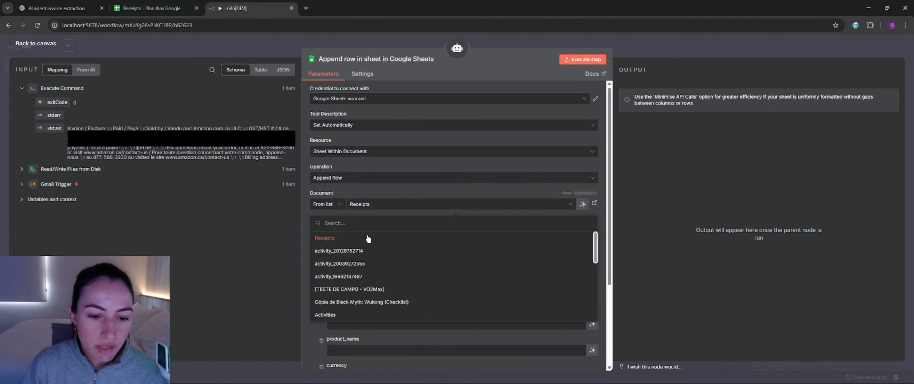
{"action": "left_click", "coordinate": [341, 242]}
{"action": "key", "text": "ctrl+w"}
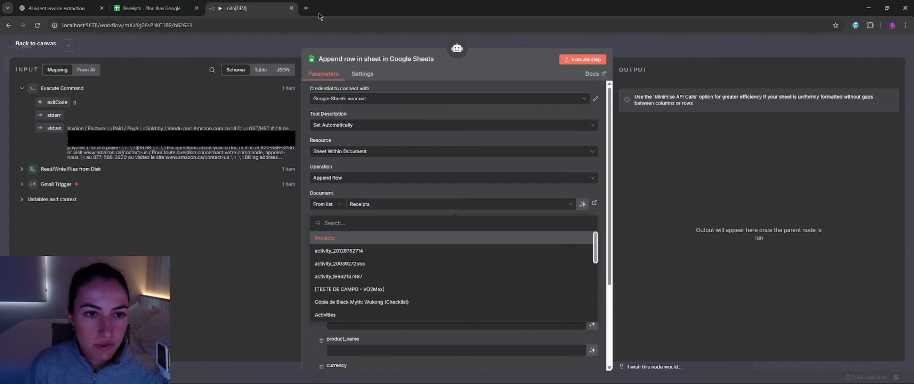
{"action": "left_click", "coordinate": [379, 188]}
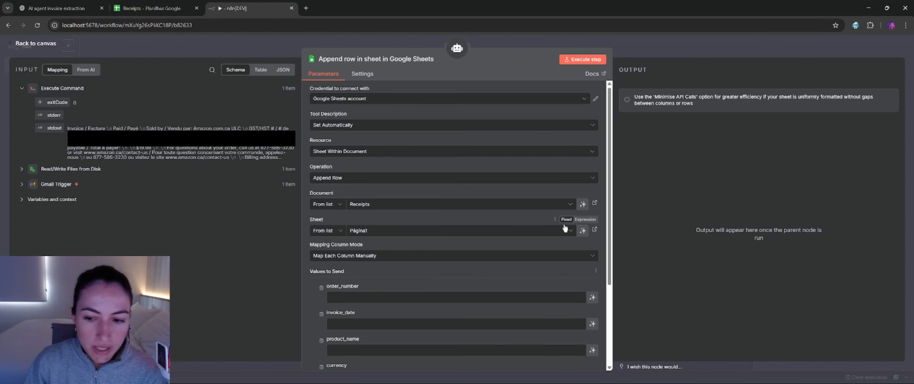
{"action": "left_click", "coordinate": [471, 255]}
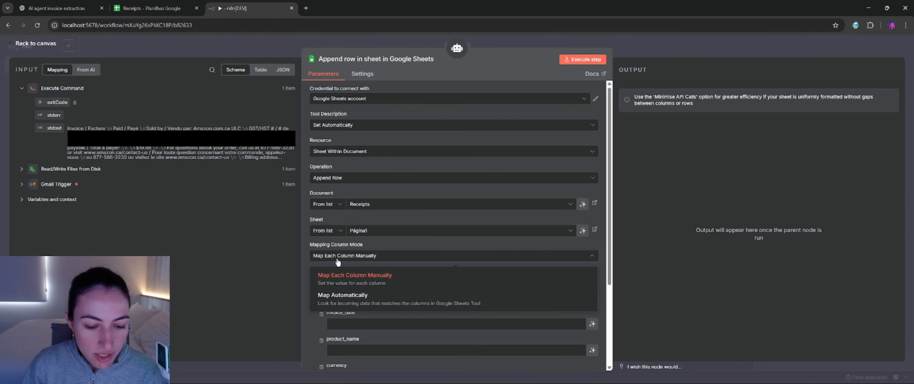
{"action": "left_click", "coordinate": [345, 281]}
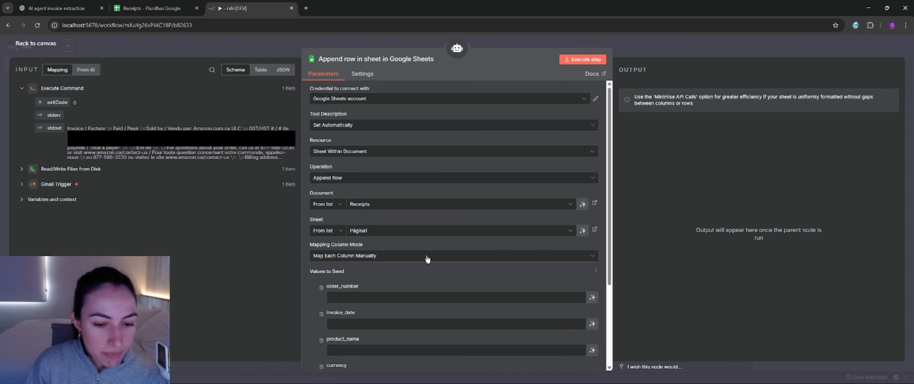
Step: Let the model define order_number, invoice_date, product_name, currency and total_amount in the Google Sheets tool, and close its settings
{"action": "scroll", "coordinate": [439, 272], "scroll_direction": "down", "scroll_amount": 3}
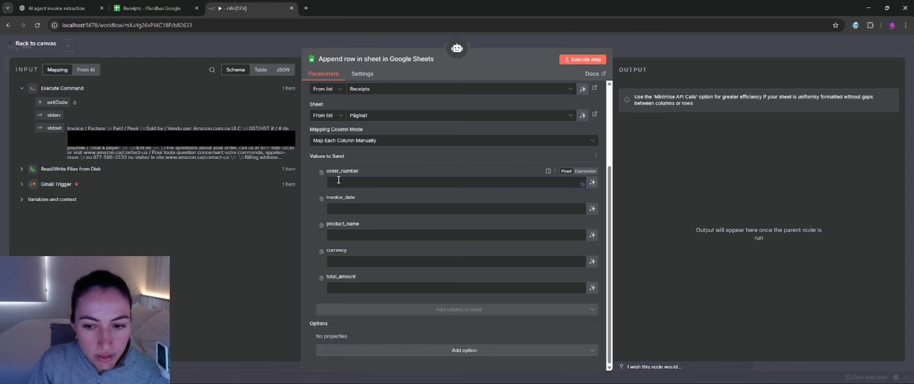
{"action": "left_click", "coordinate": [592, 182]}
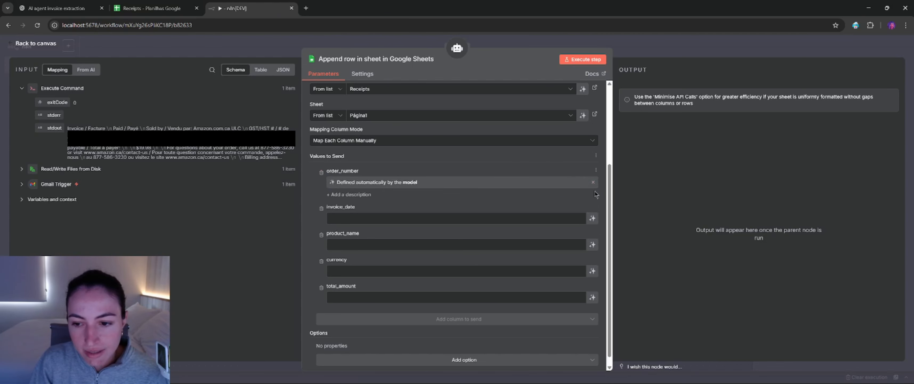
{"action": "left_click", "coordinate": [592, 218]}
{"action": "left_click", "coordinate": [592, 254]}
{"action": "left_click", "coordinate": [592, 290]}
{"action": "left_click", "coordinate": [592, 326]}
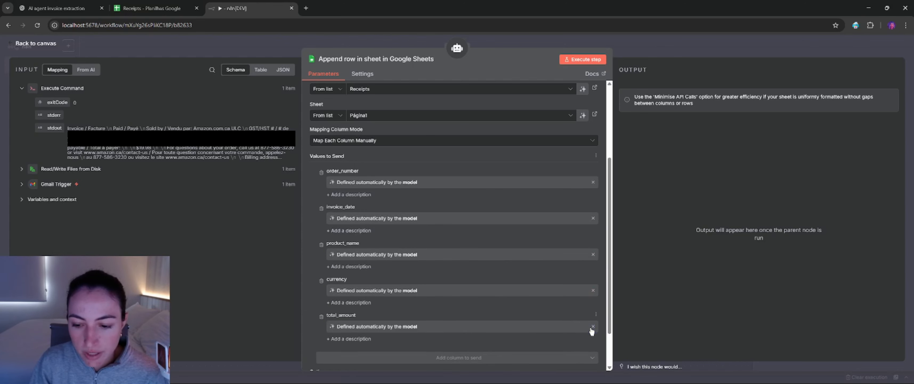
{"action": "scroll", "coordinate": [589, 322], "scroll_direction": "down", "scroll_amount": 2}
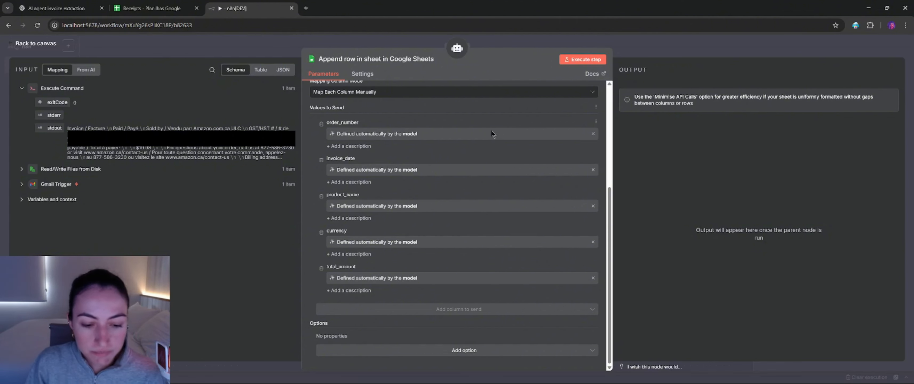
{"action": "key", "text": "Escape"}
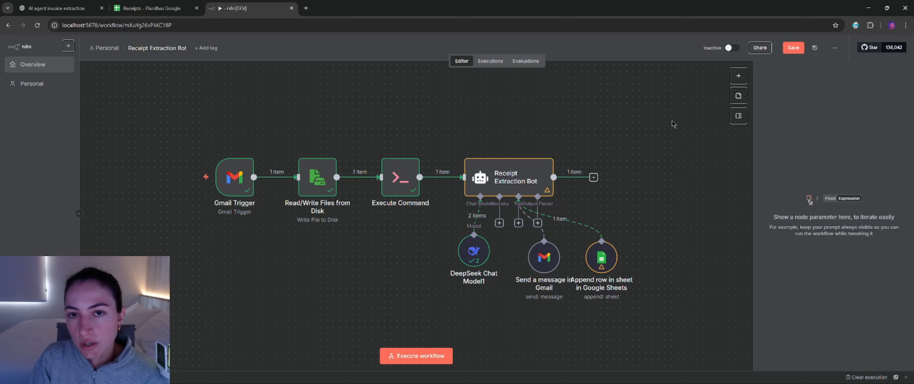
Step: Open the Send a message in Gmail tool and review its credential, resource, operation and recipient address
{"action": "double_click", "coordinate": [543, 262]}
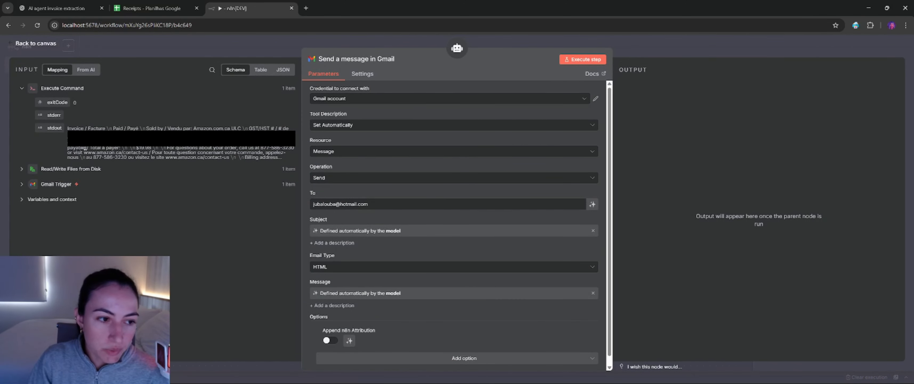
{"action": "left_click", "coordinate": [347, 101]}
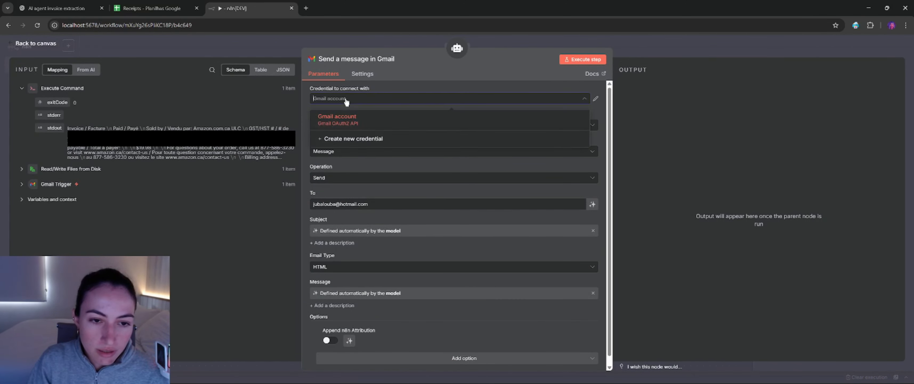
{"action": "left_click", "coordinate": [337, 103]}
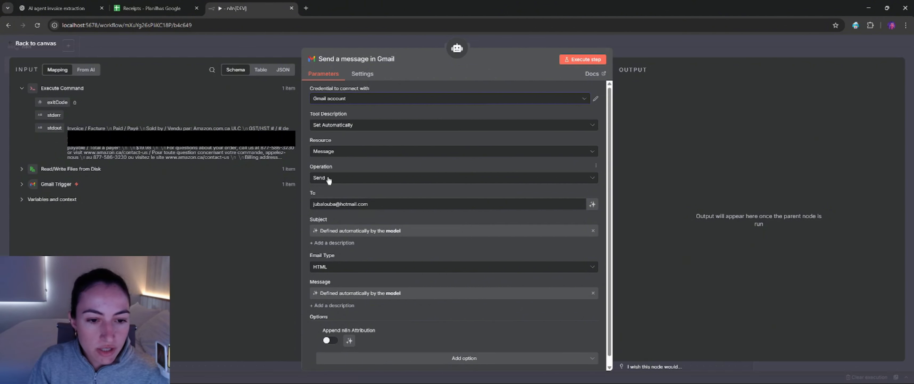
{"action": "left_click", "coordinate": [339, 204]}
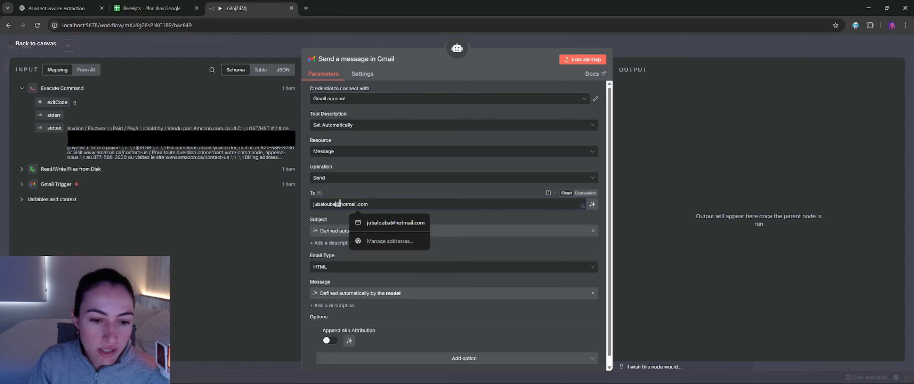
{"action": "left_click_drag", "start_coordinate": [390, 204], "coordinate": [308, 205]}
{"action": "left_click", "coordinate": [342, 190]}
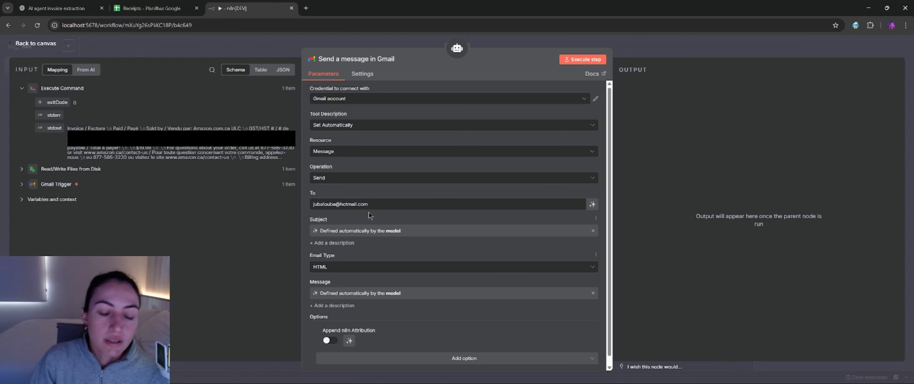
{"action": "scroll", "coordinate": [368, 216], "scroll_direction": "down", "scroll_amount": 1}
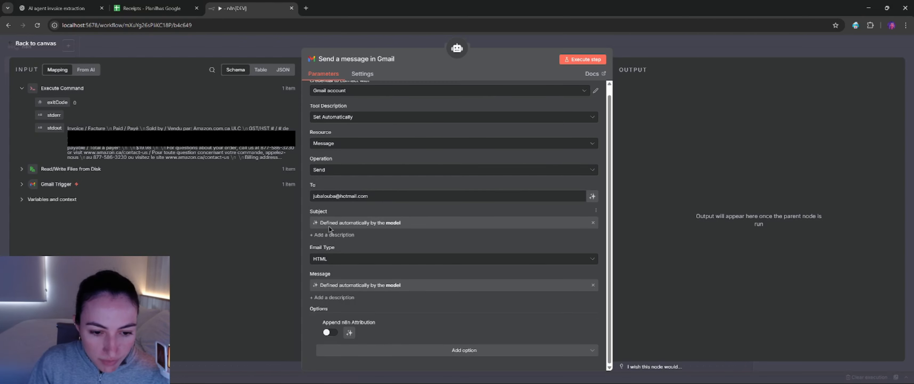
Step: Reveal the expression behind the Gmail tool's Subject field, and set the field back to being defined by the model
{"action": "left_click", "coordinate": [593, 223]}
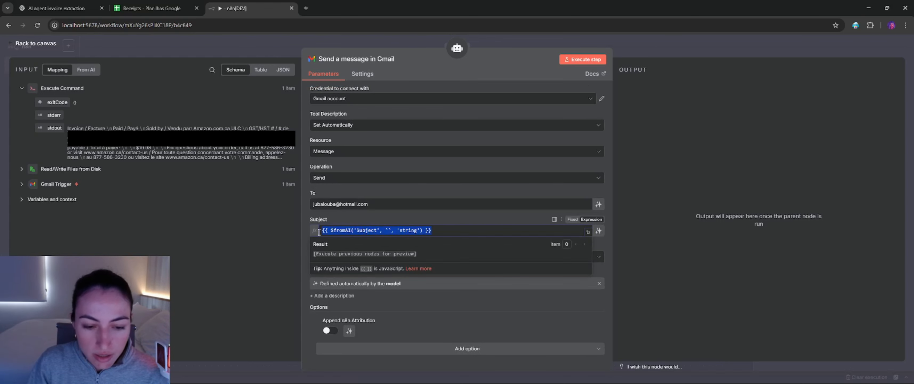
{"action": "left_click", "coordinate": [409, 218]}
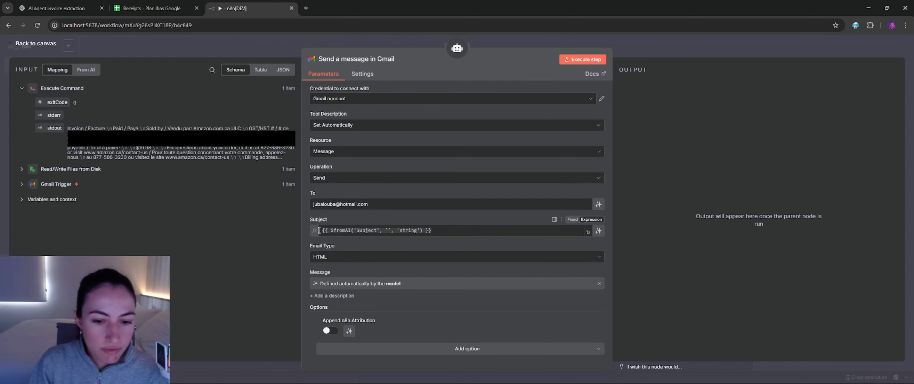
{"action": "left_click", "coordinate": [598, 231]}
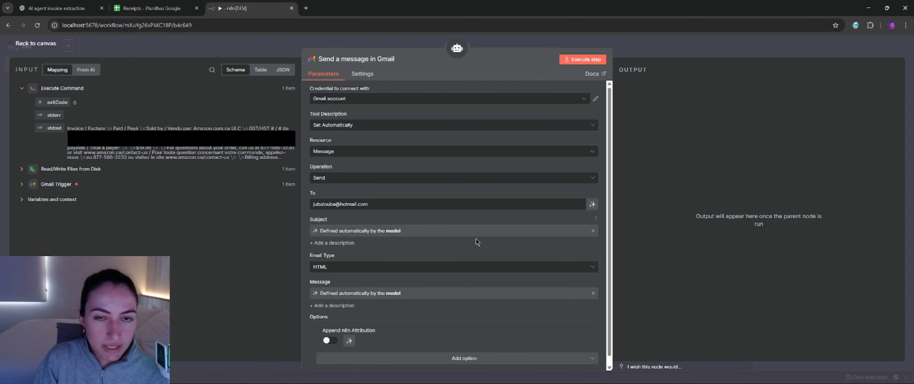
Step: Check the Gmail tool's email type, message and n8n attribution settings, and return to the canvas
{"action": "scroll", "coordinate": [444, 250], "scroll_direction": "down", "scroll_amount": 1}
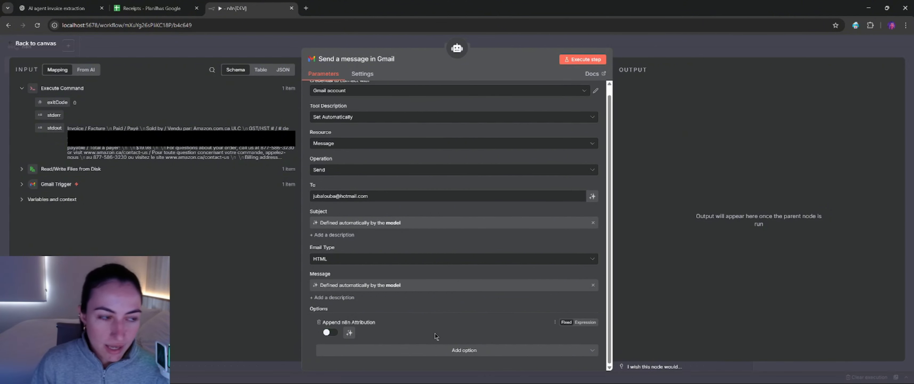
{"action": "scroll", "coordinate": [483, 219], "scroll_direction": "up", "scroll_amount": 1}
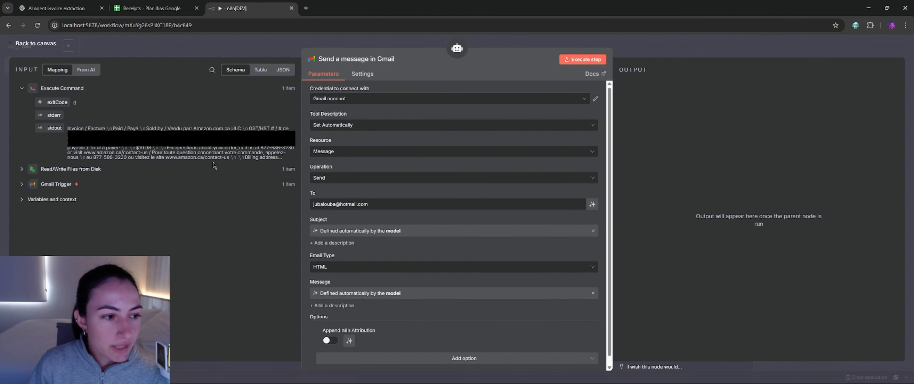
{"action": "left_click", "coordinate": [18, 45]}
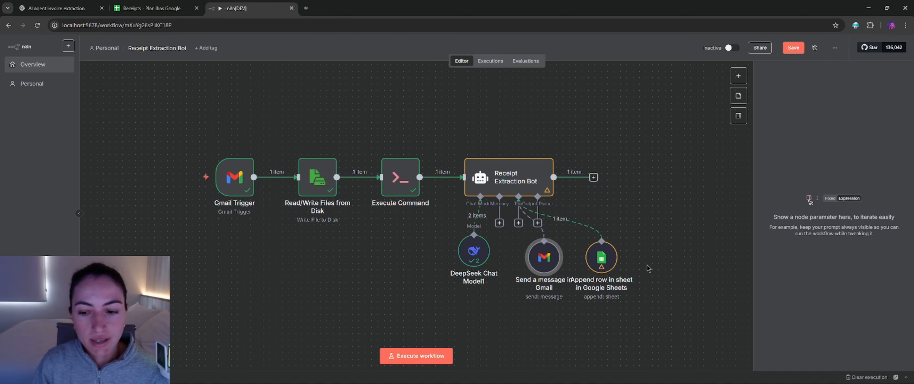
Step: Check the existing rows in the Receipts spreadsheet in Google Sheets, return to n8n and execute the workflow
{"action": "left_click", "coordinate": [149, 8]}
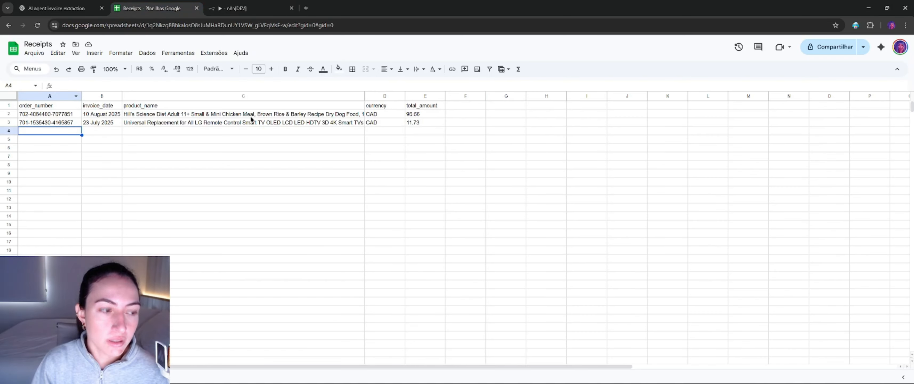
{"action": "left_click", "coordinate": [106, 148]}
{"action": "left_click", "coordinate": [148, 130]}
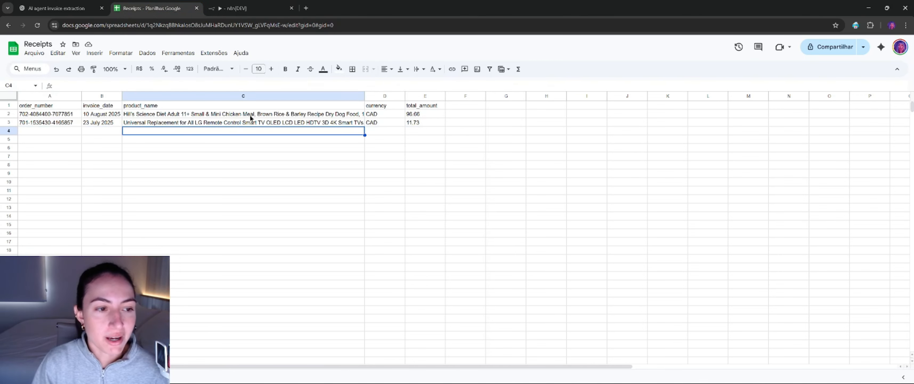
{"action": "left_click", "coordinate": [245, 8]}
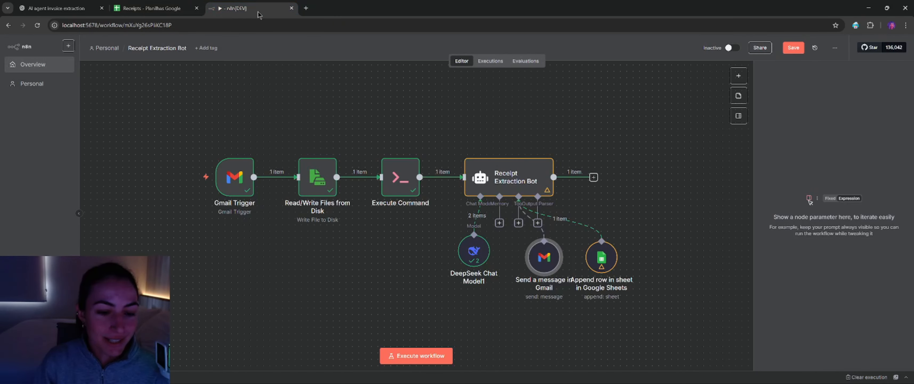
{"action": "left_click", "coordinate": [416, 355]}
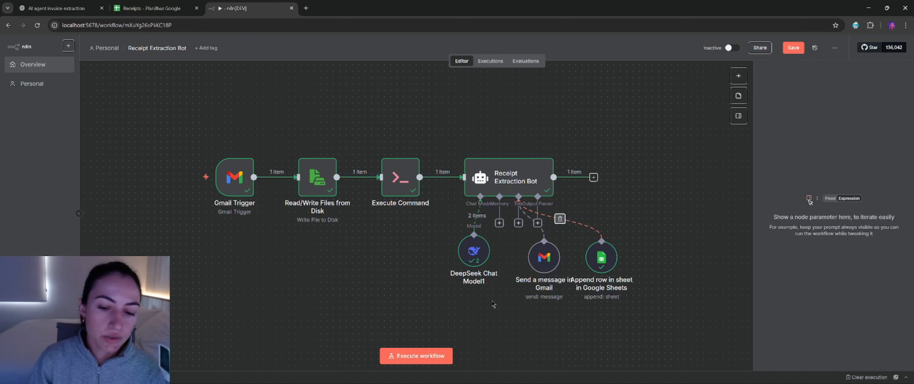
Step: Examine the DeepSeek Chat Model1 node's run output and credential, and return to the canvas
{"action": "double_click", "coordinate": [474, 253]}
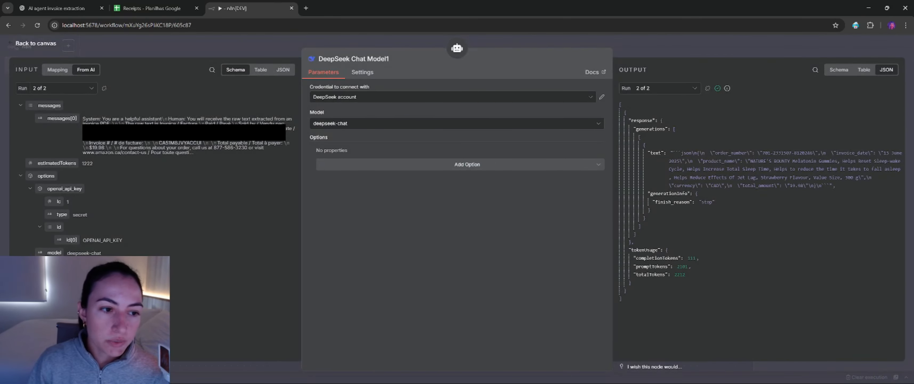
{"action": "left_click", "coordinate": [368, 96]}
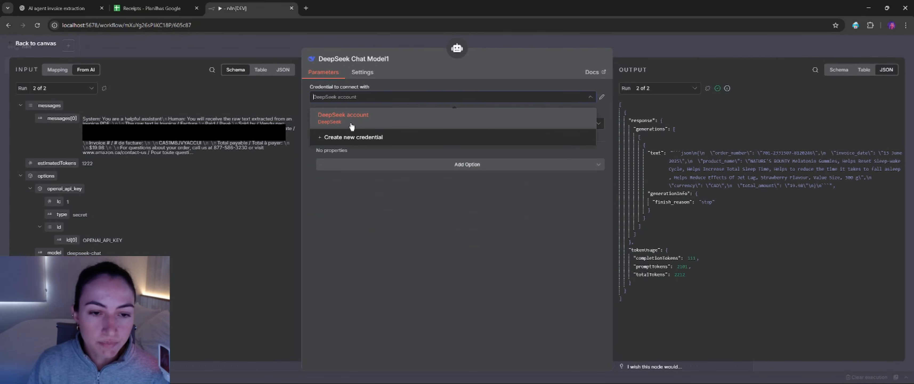
{"action": "left_click", "coordinate": [388, 88]}
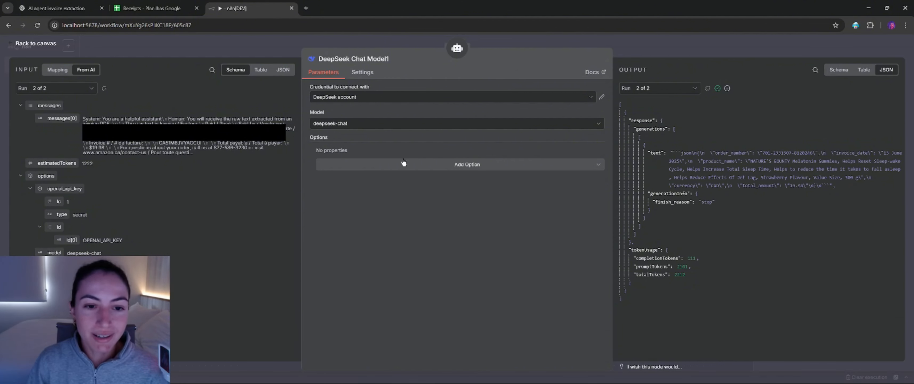
{"action": "left_click", "coordinate": [33, 43]}
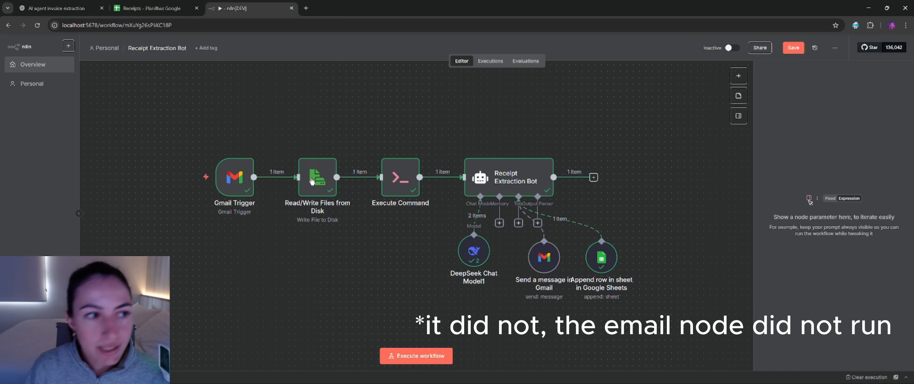
Step: Check the newly appended row 4 in the Receipts spreadsheet across all five fields, and return to n8n
{"action": "left_click", "coordinate": [139, 8]}
{"action": "left_click", "coordinate": [210, 181]}
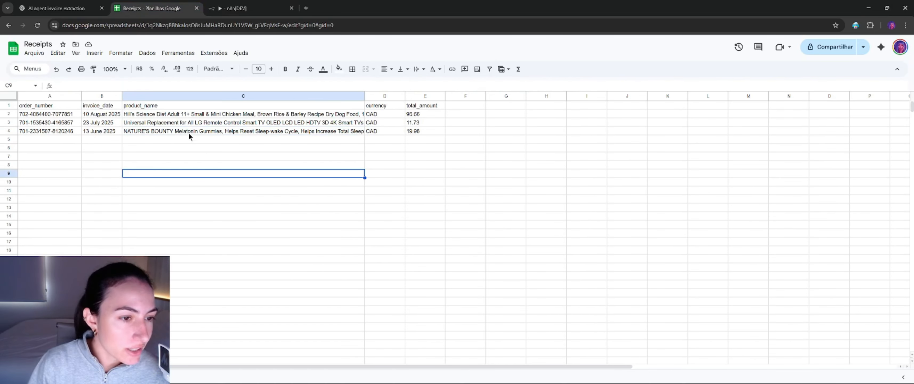
{"action": "left_click", "coordinate": [300, 132]}
{"action": "left_click", "coordinate": [386, 131]}
{"action": "left_click", "coordinate": [418, 132]}
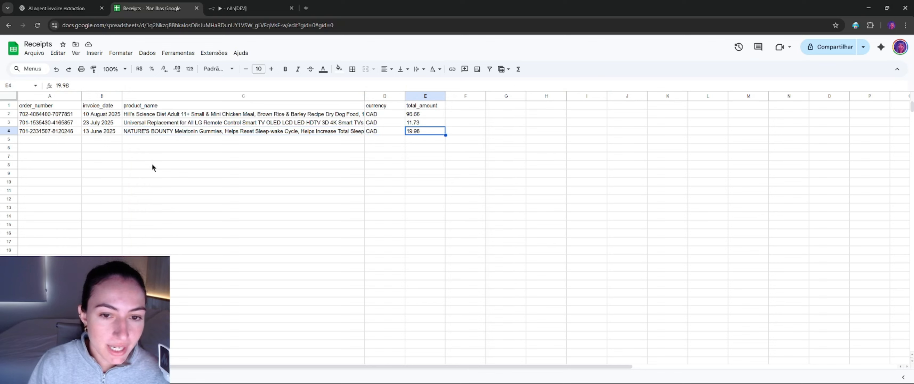
{"action": "left_click", "coordinate": [63, 134]}
{"action": "left_click", "coordinate": [110, 133]}
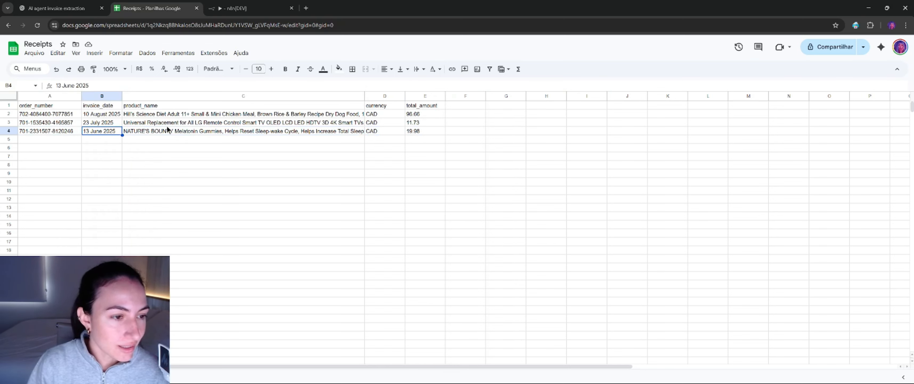
{"action": "left_click", "coordinate": [430, 133]}
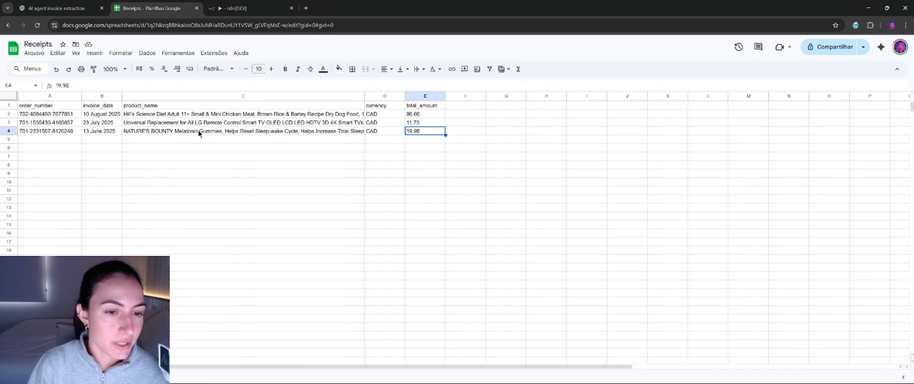
{"action": "left_click", "coordinate": [235, 8]}
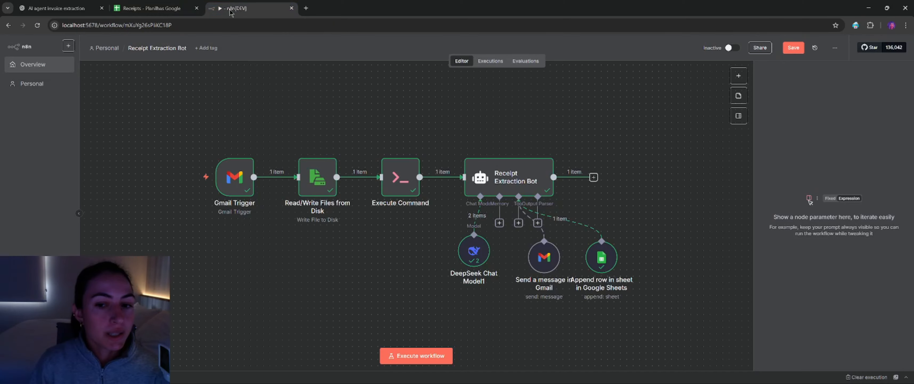
Step: Examine the Receipt Extraction Bot node's user message prompt, including the required JSON structure and the extraction guidelines
{"action": "left_click", "coordinate": [491, 374]}
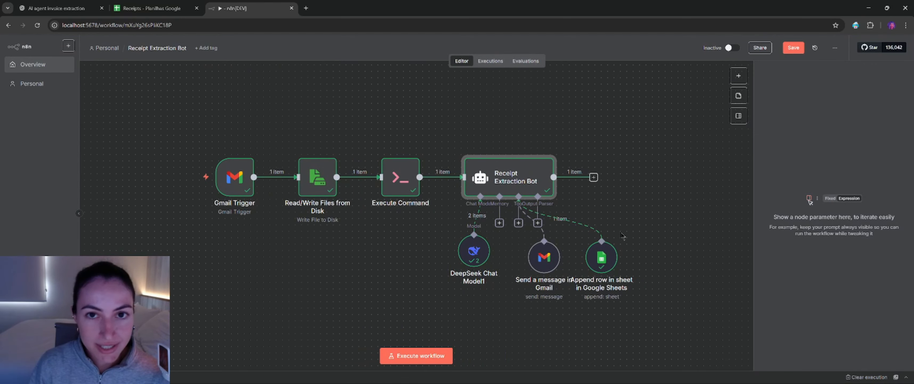
{"action": "double_click", "coordinate": [500, 185]}
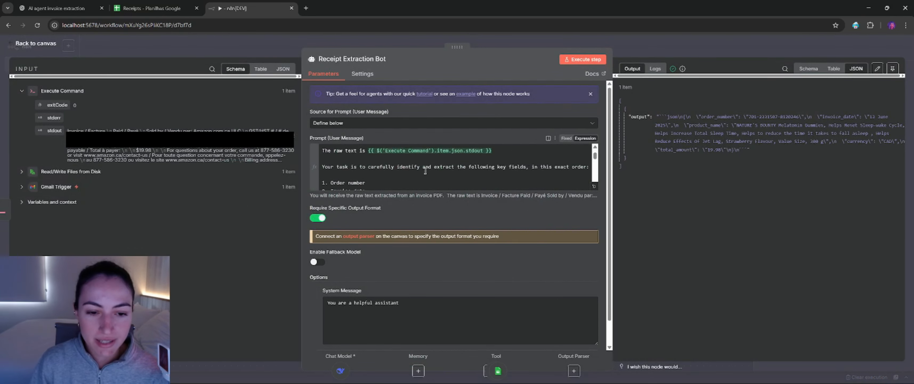
{"action": "scroll", "coordinate": [425, 170], "scroll_direction": "down", "scroll_amount": 10}
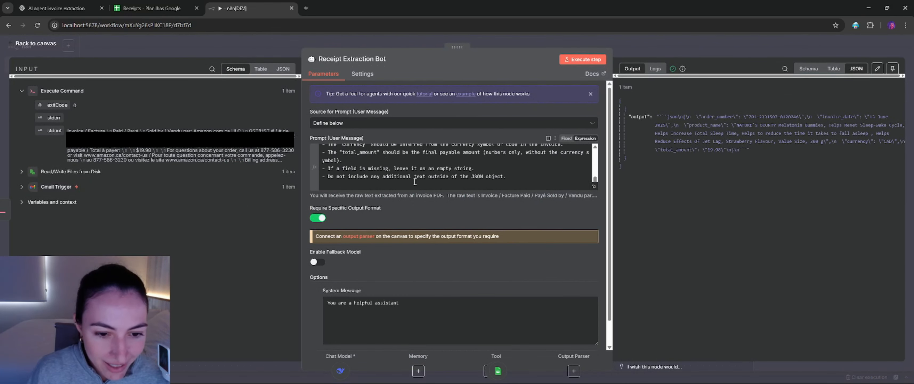
{"action": "scroll", "coordinate": [414, 181], "scroll_direction": "up", "scroll_amount": 5}
{"action": "scroll", "coordinate": [426, 175], "scroll_direction": "up", "scroll_amount": 2}
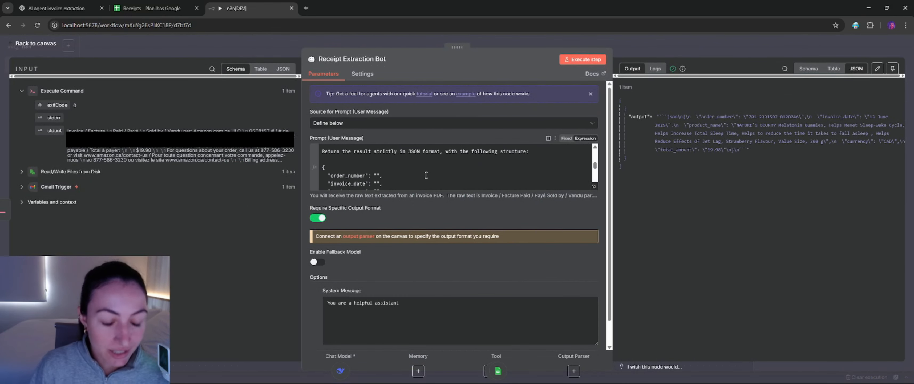
{"action": "scroll", "coordinate": [424, 172], "scroll_direction": "down", "scroll_amount": 5}
{"action": "scroll", "coordinate": [511, 177], "scroll_direction": "up", "scroll_amount": 3}
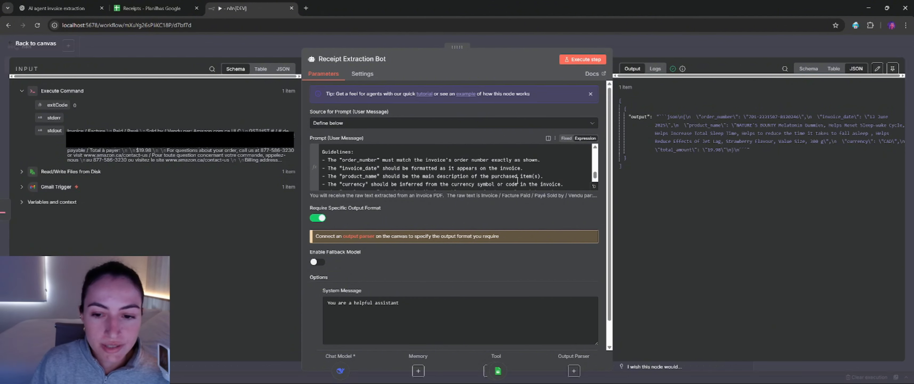
{"action": "scroll", "coordinate": [513, 178], "scroll_direction": "up", "scroll_amount": 3}
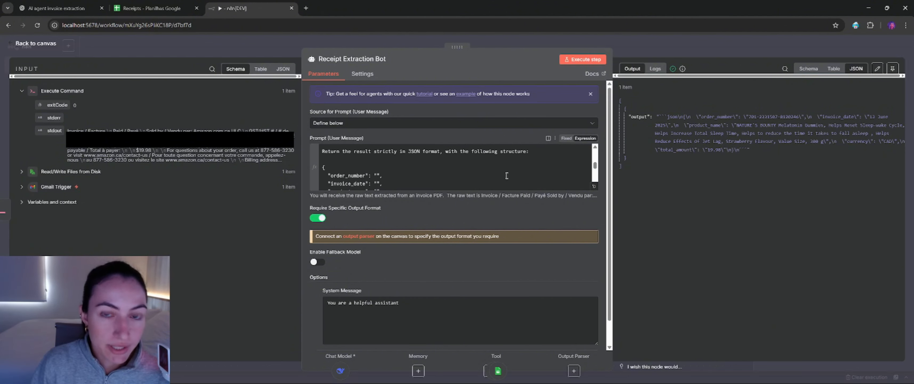
{"action": "scroll", "coordinate": [511, 176], "scroll_direction": "down", "scroll_amount": 5}
Step: Append an instruction to the prompt's end: after filling the Google sheet, email the recipient what was added, with a timestamp and key field details
{"action": "left_click", "coordinate": [517, 177]}
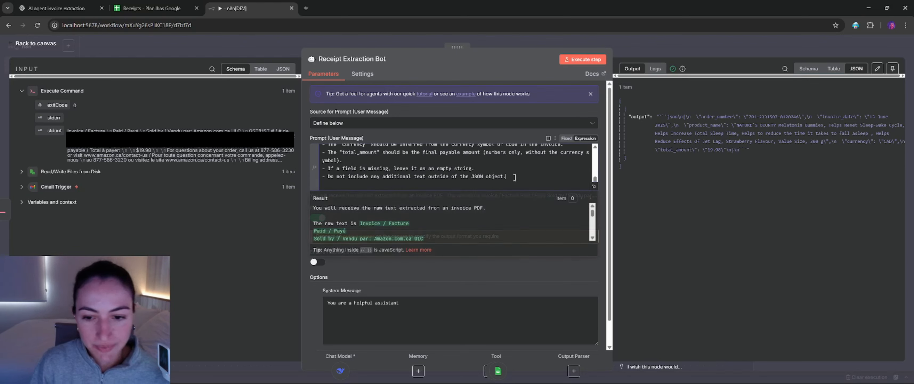
{"action": "type", "text": "After inputting"}
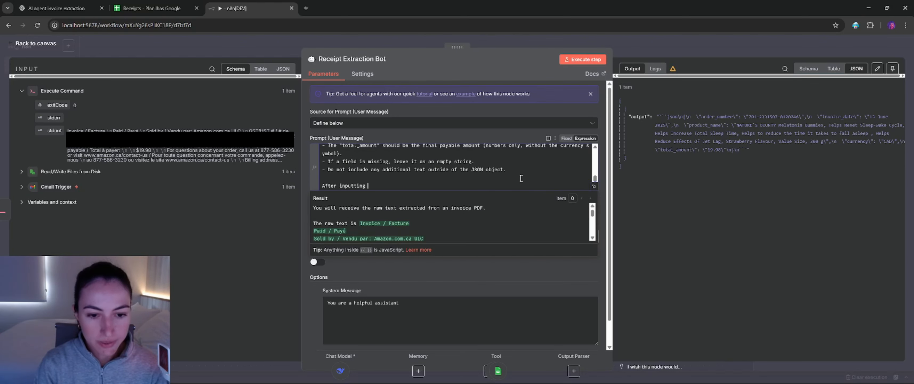
{"action": "type", "text": " the key fields to the Google s"}
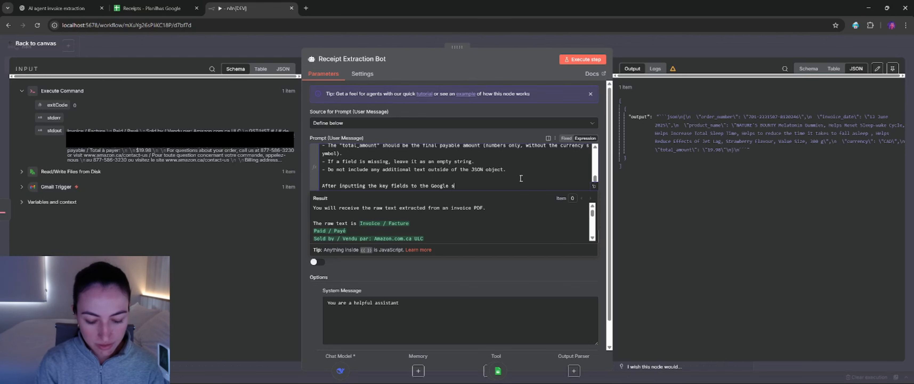
{"action": "type", "text": "heet, you will send an email informing the recipient of what you jus"}
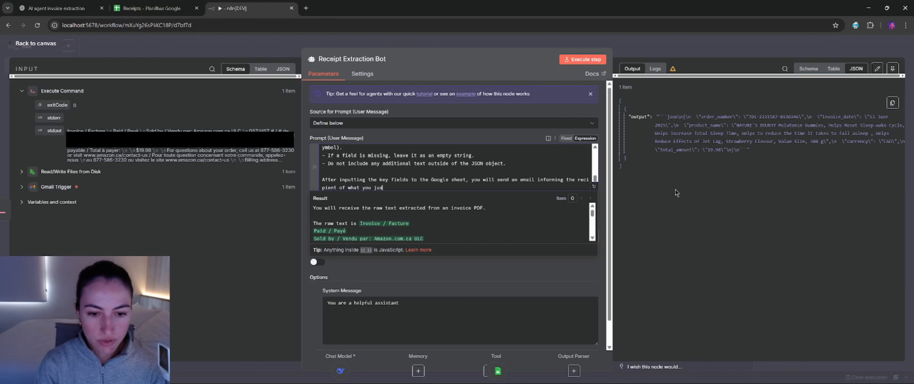
{"action": "type", "text": "t added to the sheet. Provide a timestamp and s"}
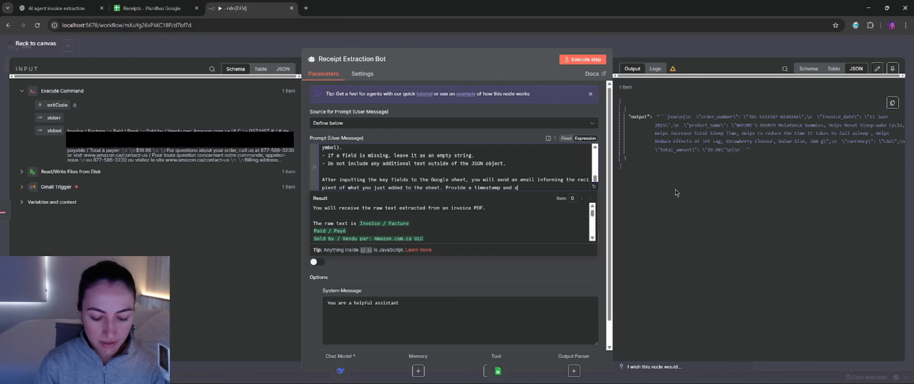
{"action": "type", "text": "pecific det"}
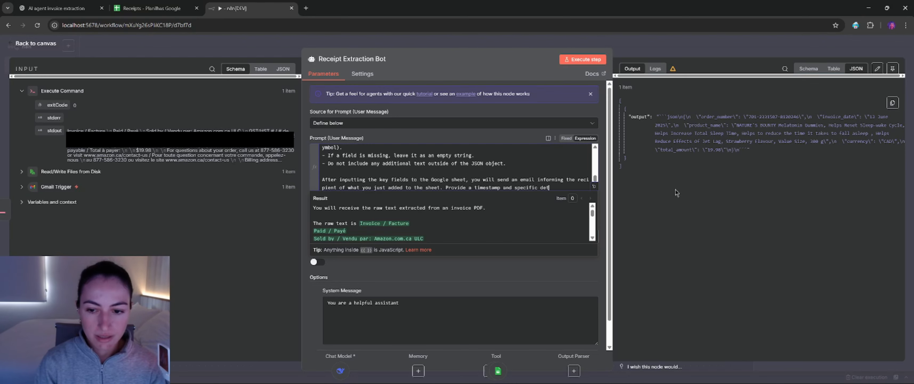
{"action": "type", "text": "ails of th"}
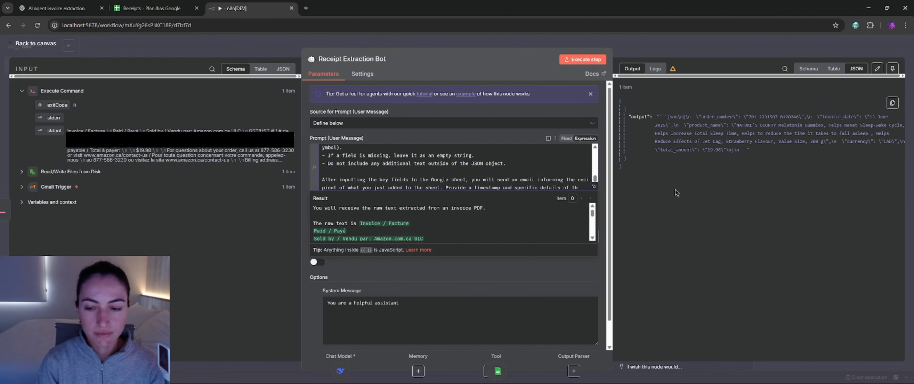
{"action": "type", "text": "e key fields that were added."}
{"action": "left_click", "coordinate": [517, 180]}
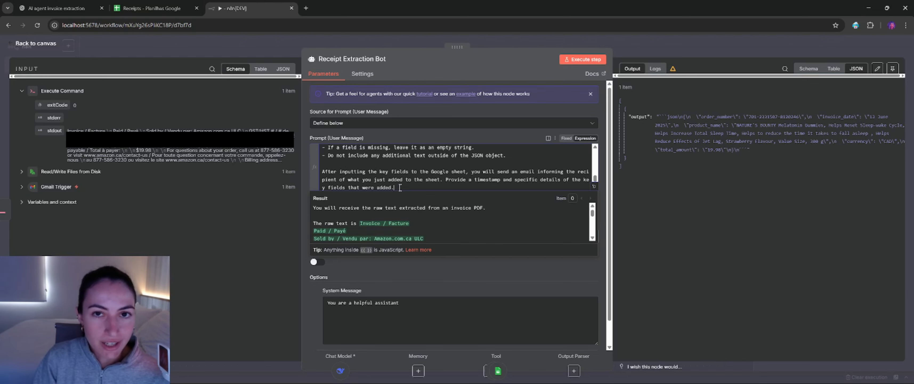
{"action": "left_click_drag", "start_coordinate": [399, 187], "coordinate": [337, 171]}
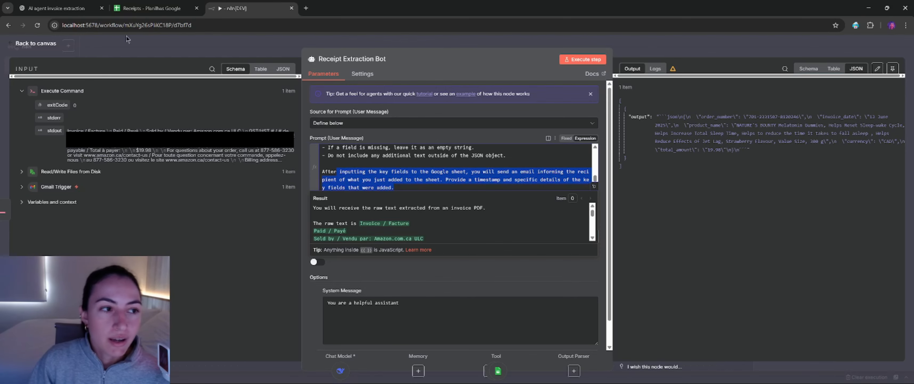
Step: Execute the workflow from the canvas and check row 5 of the Receipts spreadsheet in Google Sheets
{"action": "left_click", "coordinate": [34, 43]}
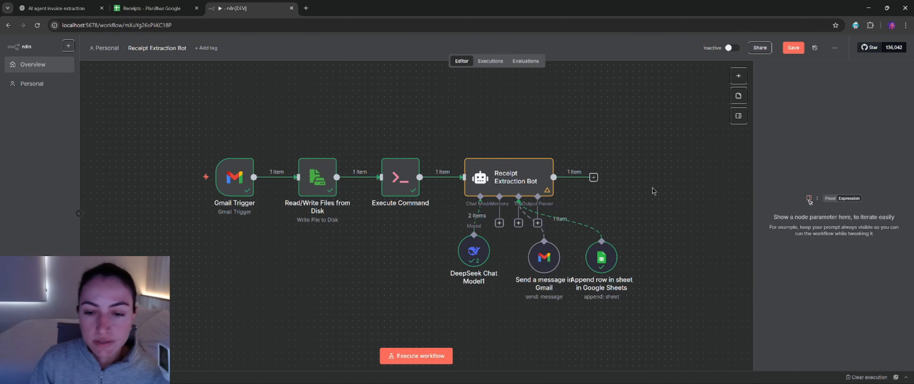
{"action": "left_click", "coordinate": [416, 356]}
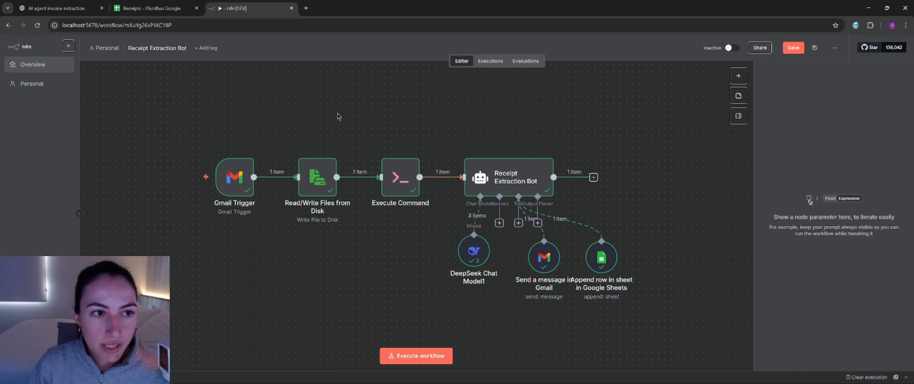
{"action": "left_click", "coordinate": [152, 7]}
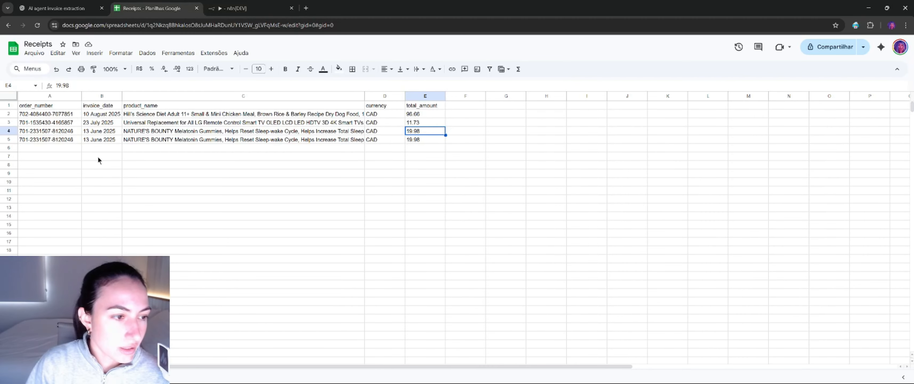
{"action": "left_click", "coordinate": [54, 139]}
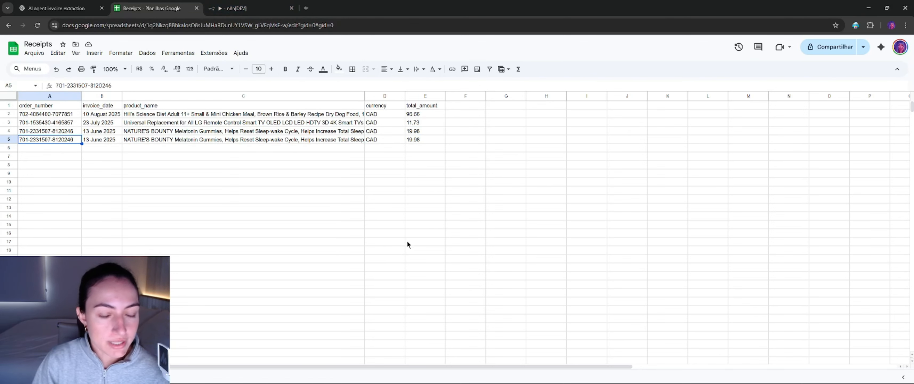
Step: Switch to Outlook, read the newest invoice notification email with its timestamp and order details, and return to the browser
{"action": "left_click", "coordinate": [492, 374]}
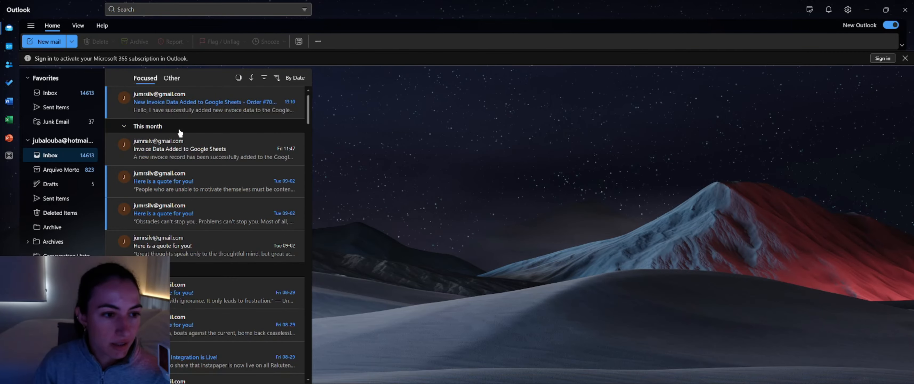
{"action": "left_click", "coordinate": [198, 103]}
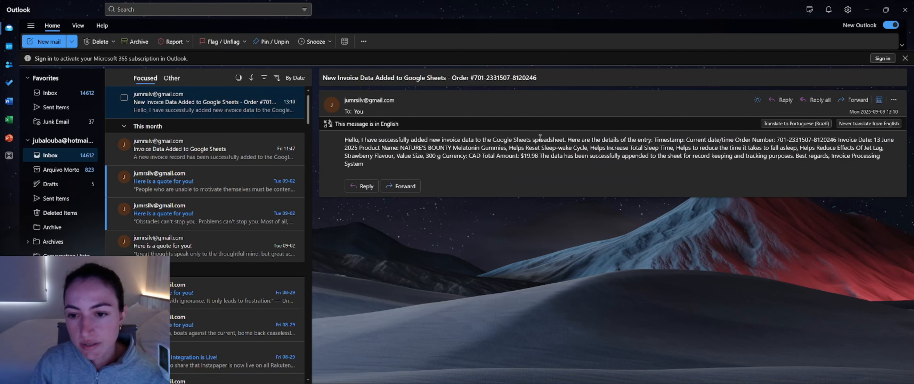
{"action": "left_click_drag", "start_coordinate": [673, 138], "coordinate": [692, 170]}
{"action": "left_click", "coordinate": [787, 167]}
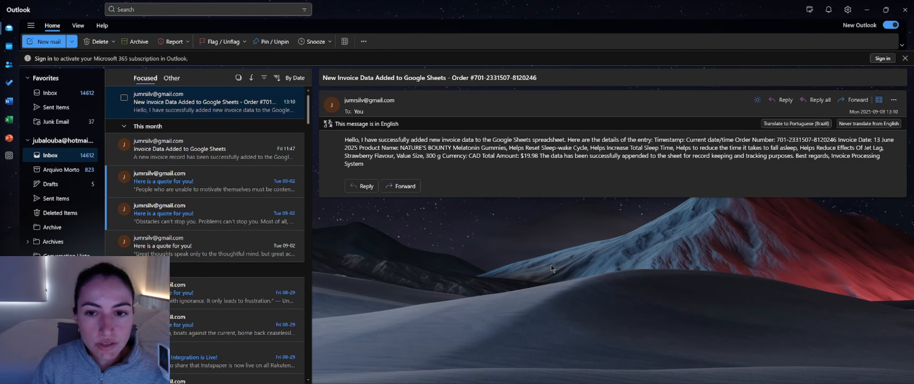
{"action": "key", "text": "alt+Tab"}
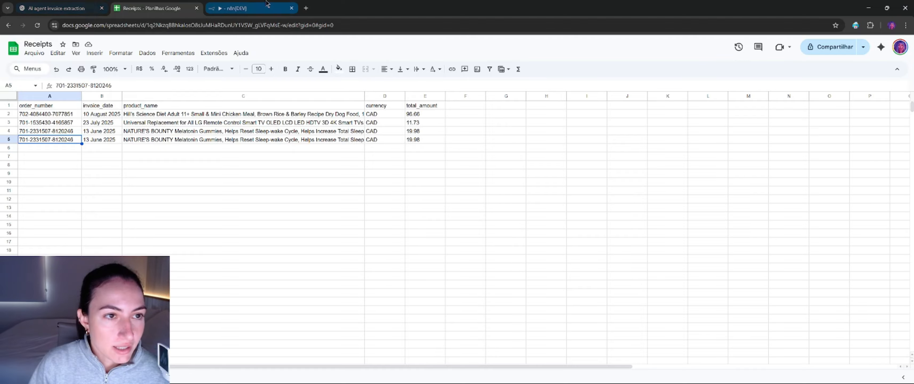
Step: Return to the n8n workflow and leave it for the Personal project, saving the changes
{"action": "left_click", "coordinate": [248, 7]}
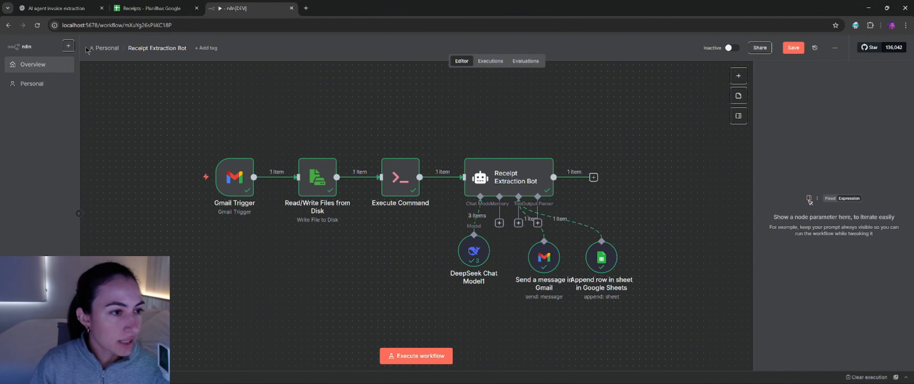
{"action": "left_click", "coordinate": [104, 48]}
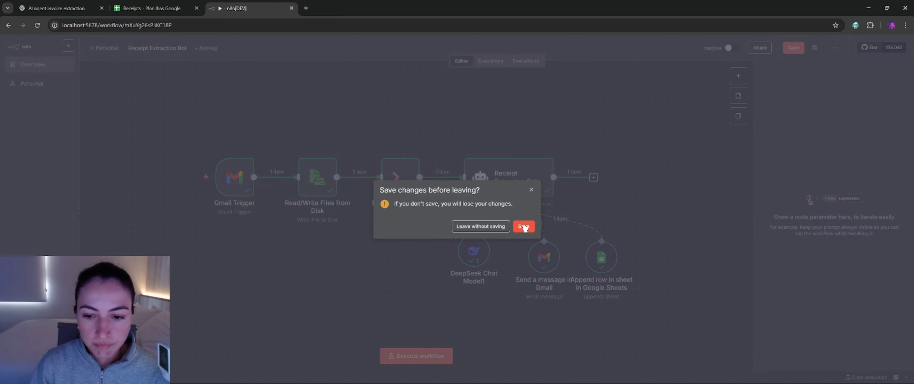
{"action": "left_click", "coordinate": [524, 226]}
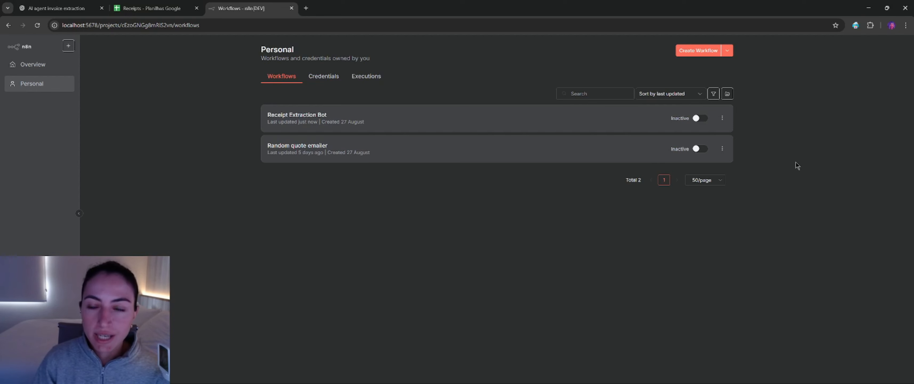
Step: Activate the Receipt Extraction Bot workflow, check the rows in the Receipts spreadsheet, and return to n8n
{"action": "left_click", "coordinate": [698, 119]}
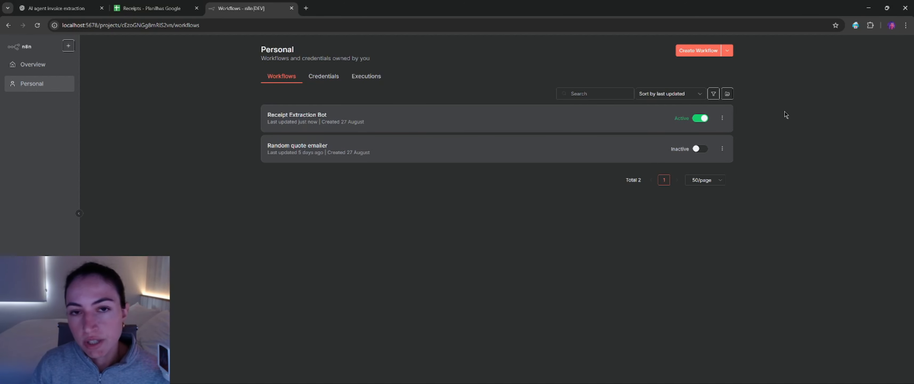
{"action": "left_click", "coordinate": [149, 8]}
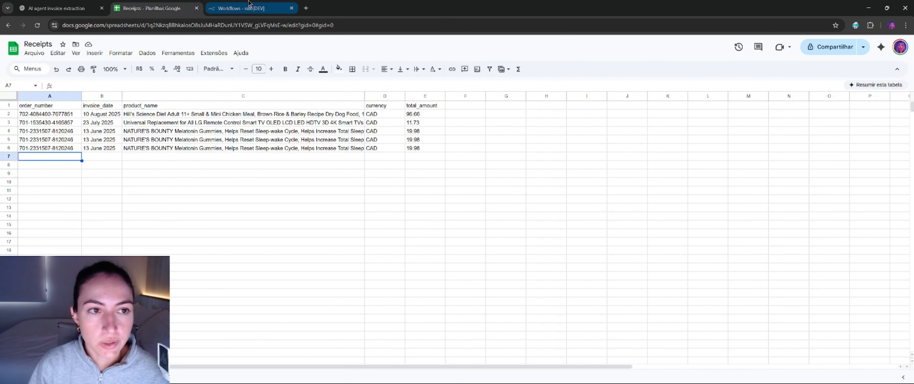
{"action": "left_click", "coordinate": [242, 8]}
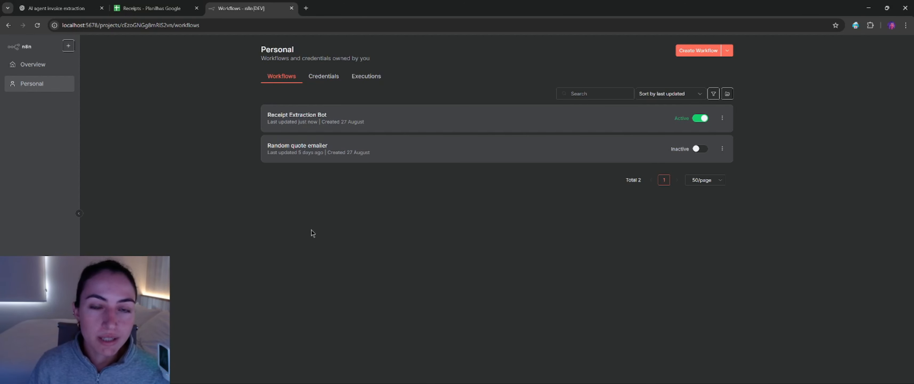
Step: Switch to Outlook and start a new email to the suggested Gmail contact with the subject "Invoice final"
{"action": "mouse_move", "coordinate": [472, 353]}
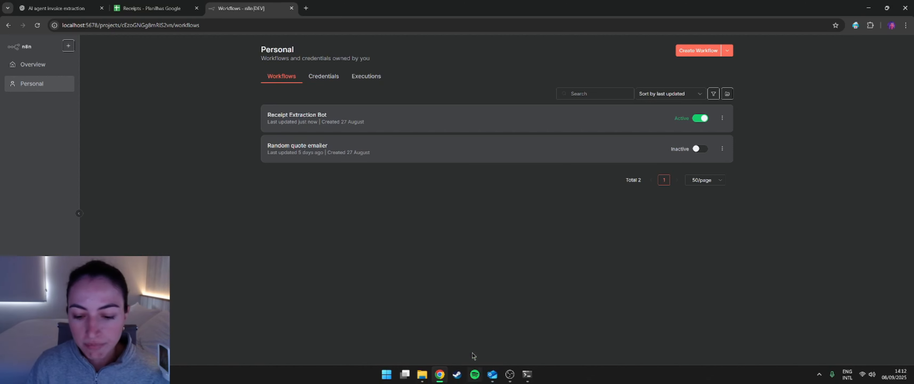
{"action": "left_click", "coordinate": [493, 378]}
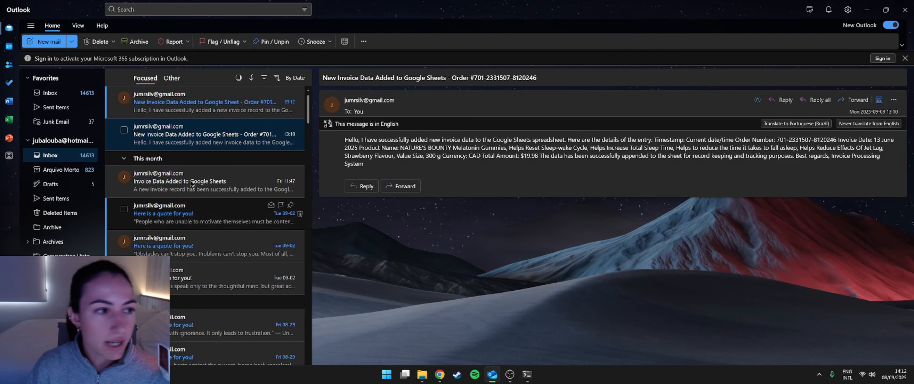
{"action": "left_click", "coordinate": [47, 42]}
{"action": "left_click", "coordinate": [368, 98]}
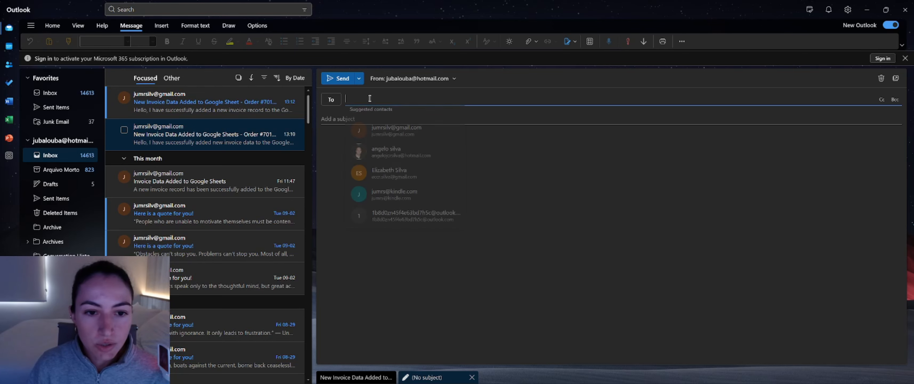
{"action": "left_click", "coordinate": [397, 132]}
{"action": "left_click", "coordinate": [366, 115]}
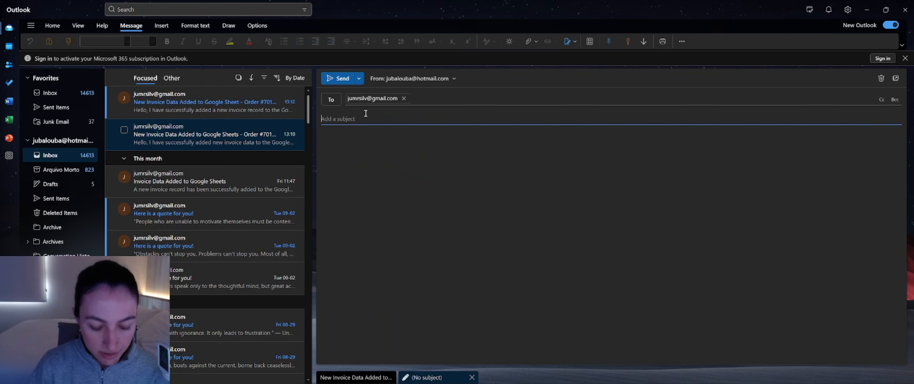
{"action": "type", "text": "Invoice final"}
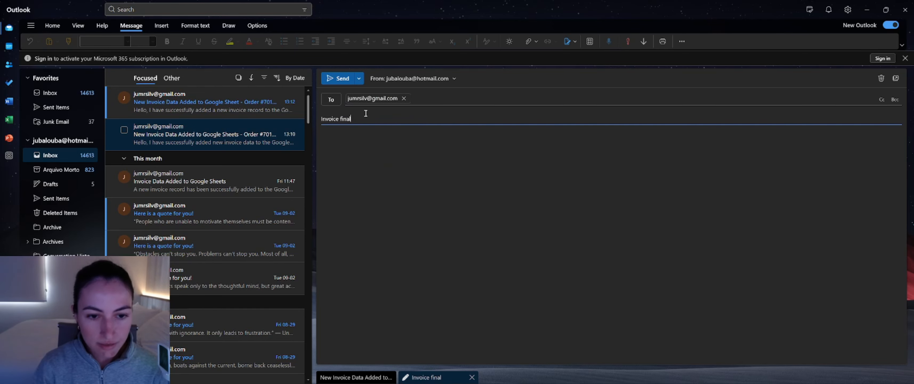
Step: Attach invoice-amazon-whey.pdf from the computer to the "Invoice final" email and send it
{"action": "left_click", "coordinate": [377, 148]}
{"action": "left_click", "coordinate": [160, 26]}
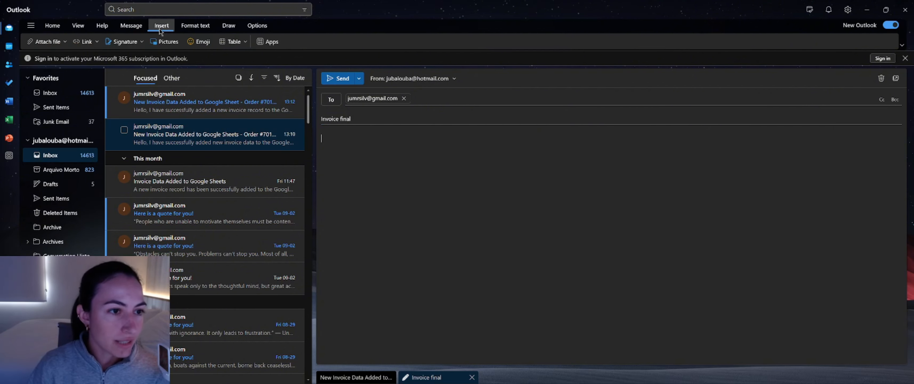
{"action": "left_click", "coordinate": [44, 42]}
{"action": "left_click", "coordinate": [71, 59]}
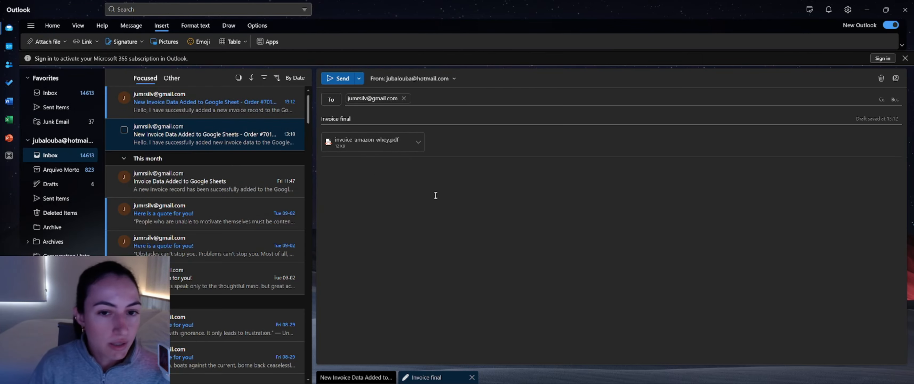
{"action": "left_click", "coordinate": [333, 79]}
Step: Return to the browser and examine the order number, date, product and total in row 7 of the Receipts spreadsheet
{"action": "key", "text": "alt+Tab"}
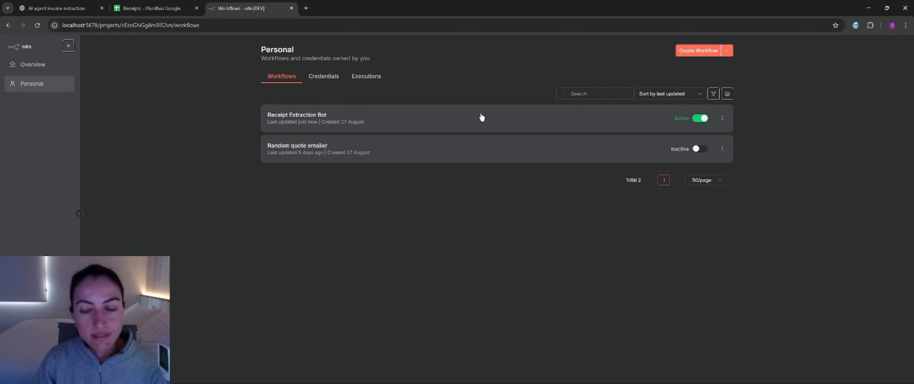
{"action": "left_click", "coordinate": [153, 8]}
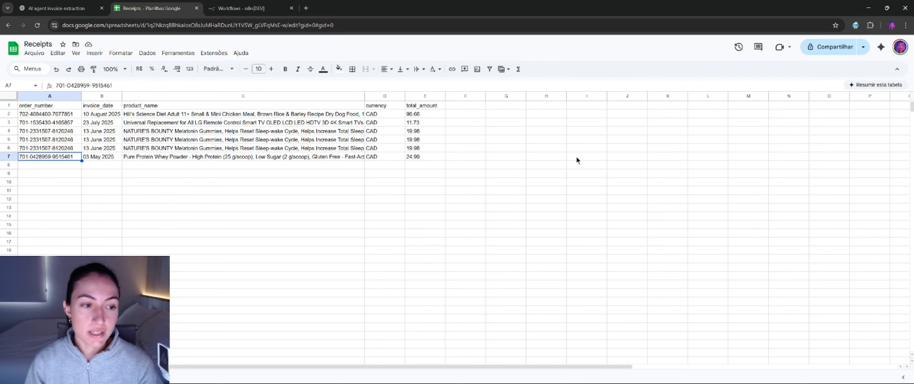
{"action": "left_click", "coordinate": [102, 157]}
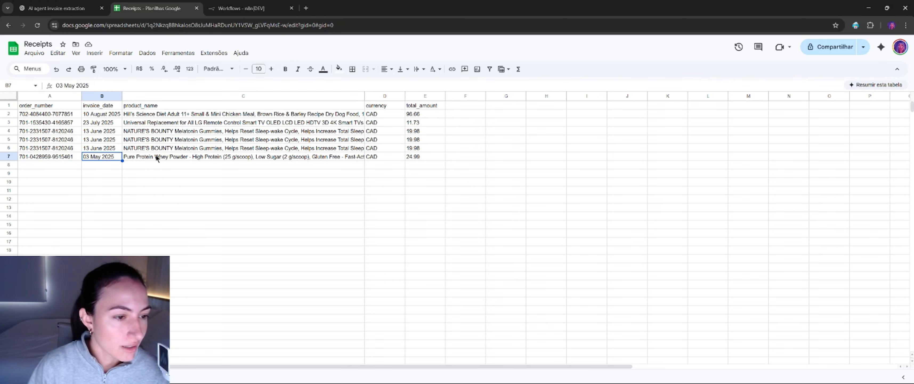
{"action": "left_click", "coordinate": [156, 159]}
{"action": "left_click", "coordinate": [415, 157]}
{"action": "left_click", "coordinate": [426, 183]}
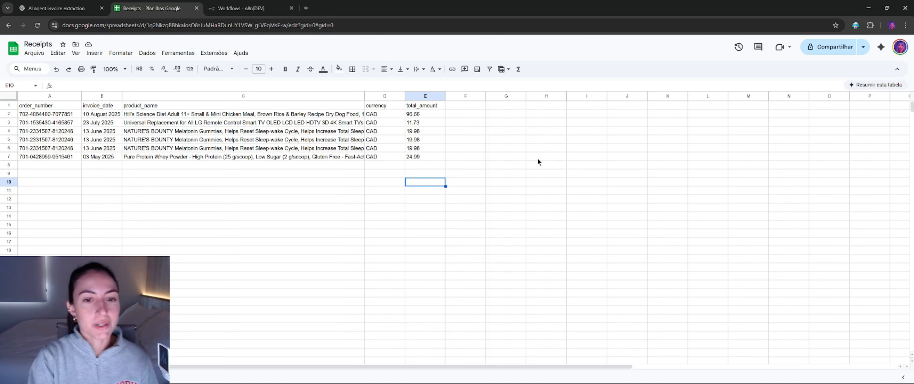
{"action": "left_click", "coordinate": [408, 166]}
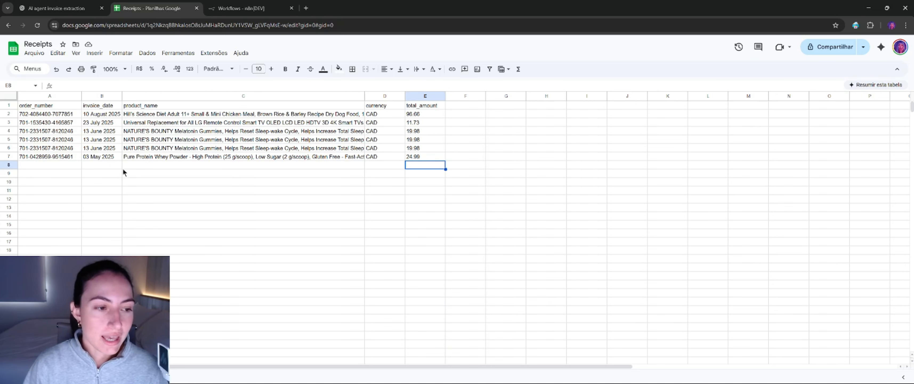
{"action": "left_click", "coordinate": [48, 157]}
{"action": "left_click", "coordinate": [413, 158]}
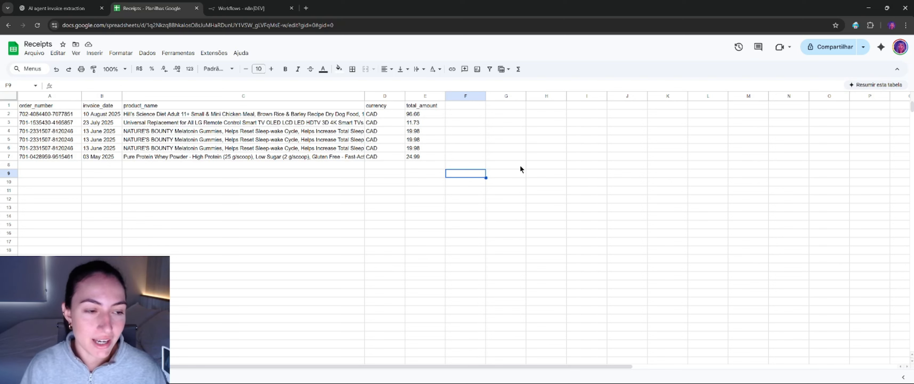
{"action": "left_click", "coordinate": [378, 165]}
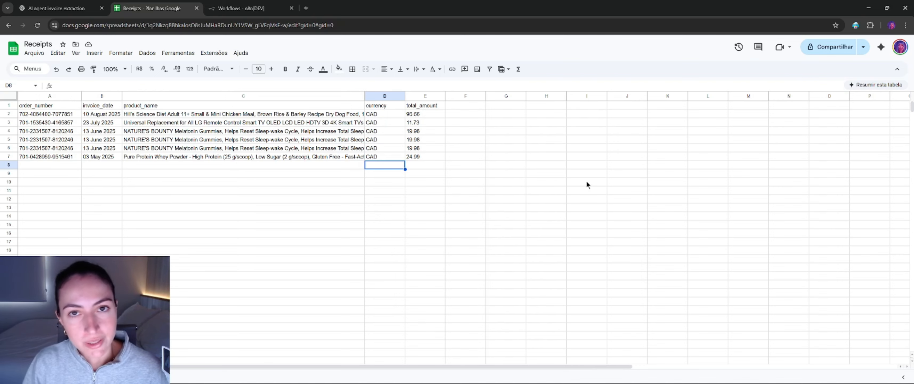
Step: Return to n8n and open the Receipt Extraction Bot workflow in the editor
{"action": "key", "text": "ctrl+Tab"}
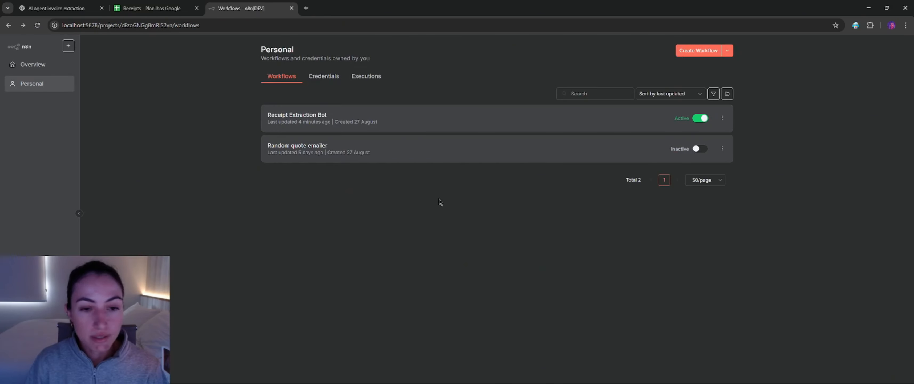
{"action": "left_click", "coordinate": [337, 123]}
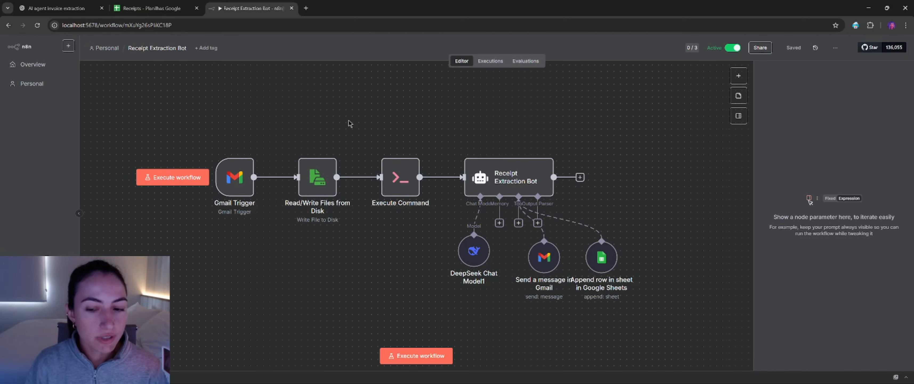